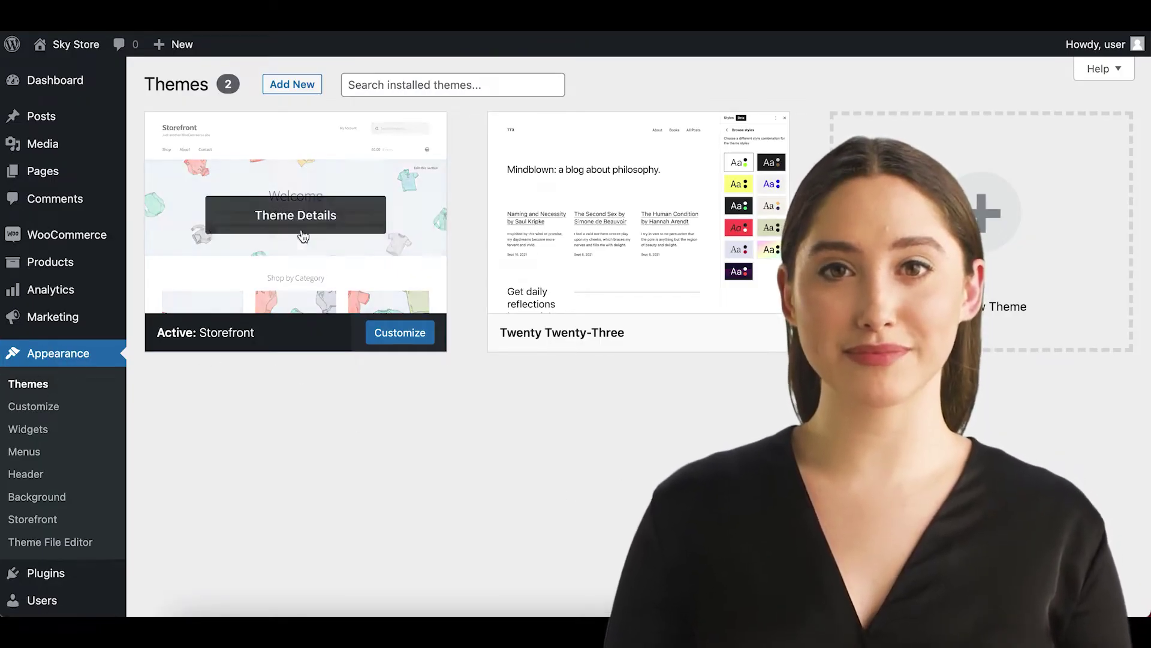
# From Appearance > Themes, with Storefront active, go to the Add Themes catalog.
pyautogui.click(299, 87)
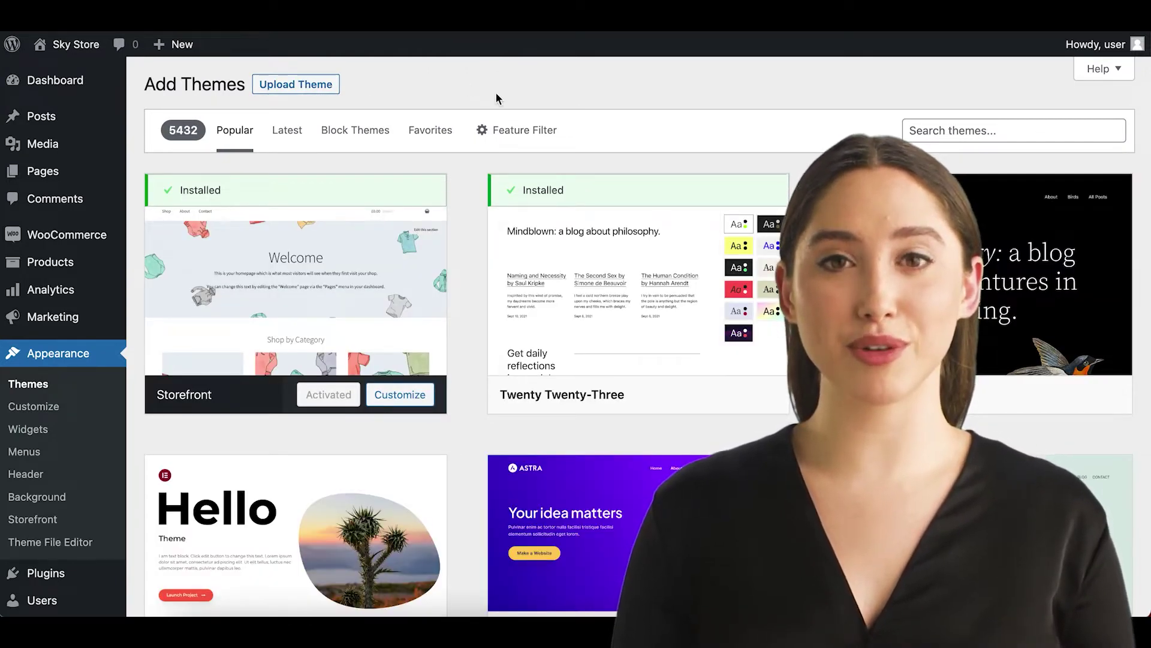
# Filter the theme catalog to show only E-Commerce themes.
pyautogui.click(519, 141)
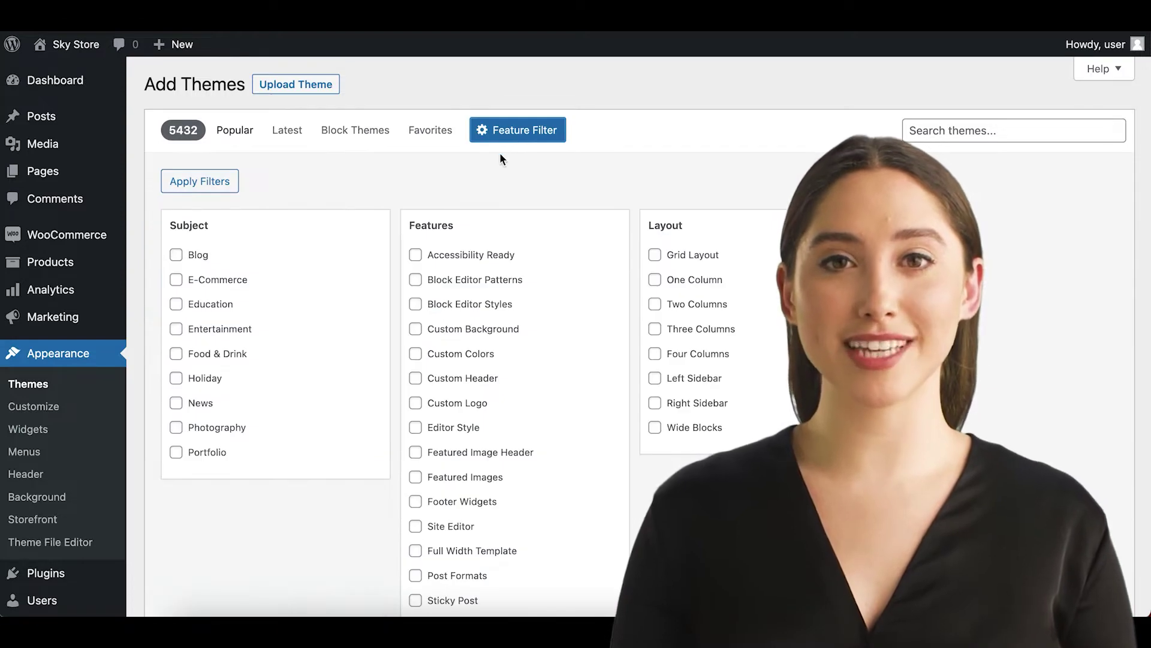
pyautogui.click(177, 282)
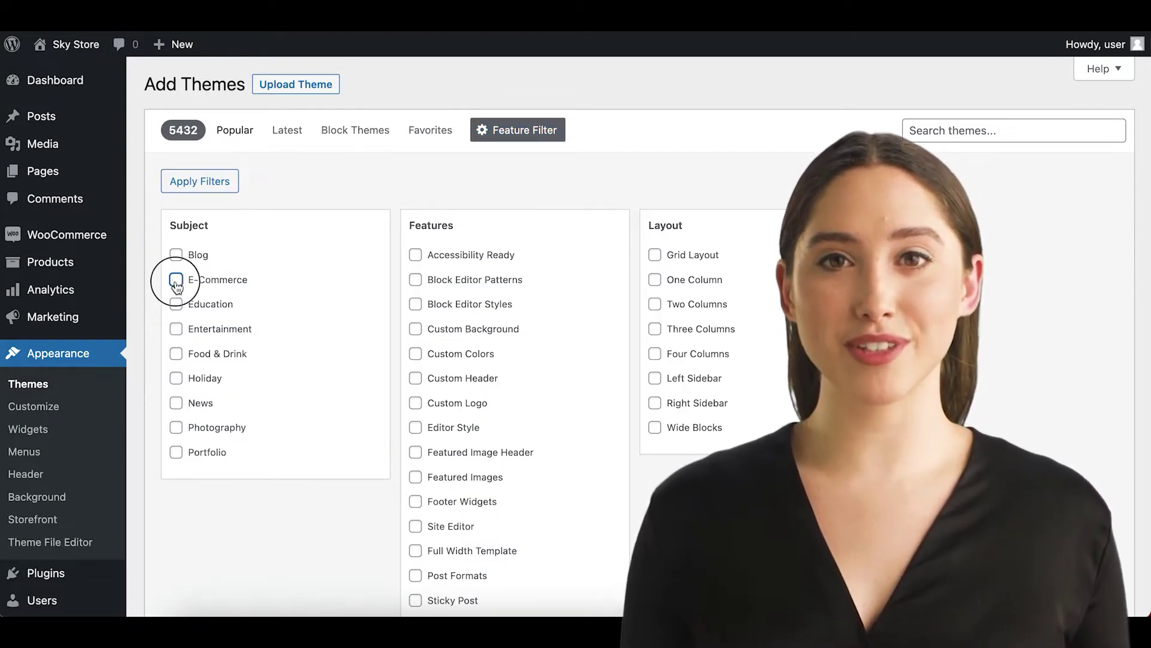
pyautogui.click(232, 184)
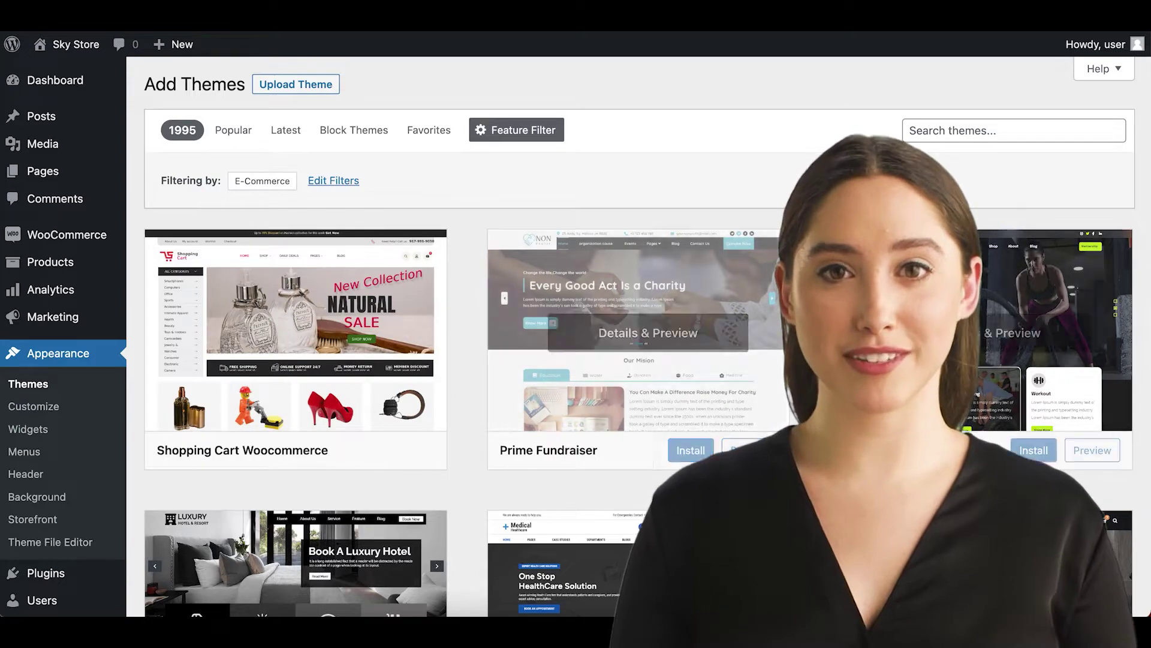
pyautogui.scroll(-2, 1035, 406)
pyautogui.scroll(-1, 1034, 423)
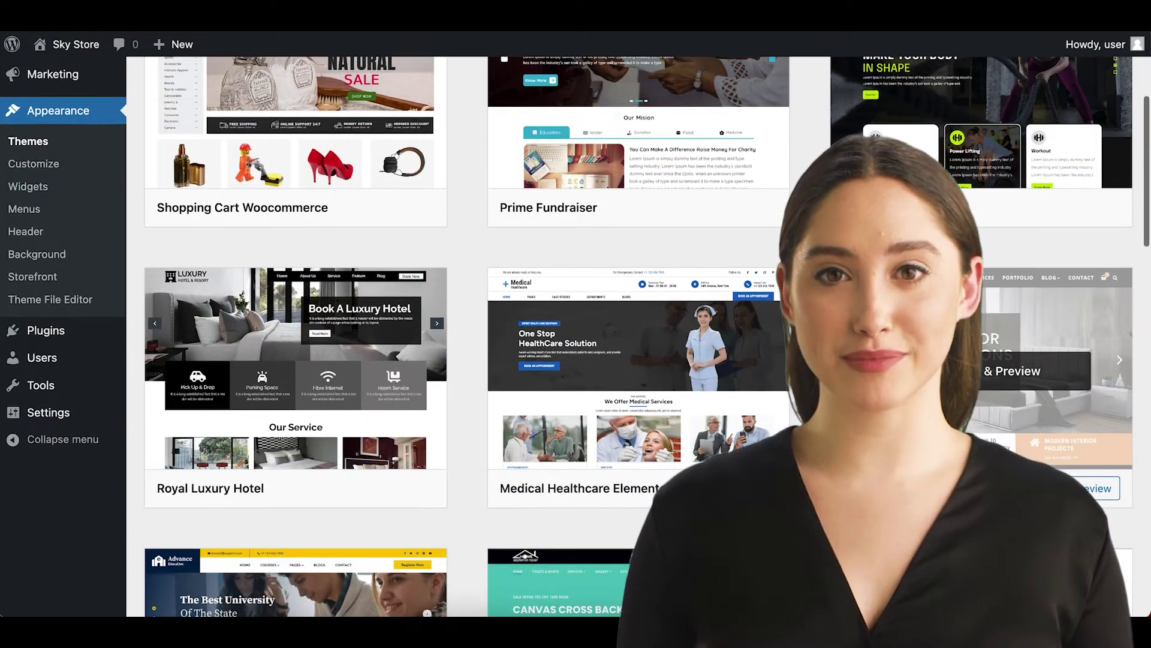
pyautogui.scroll(-2, 472, 501)
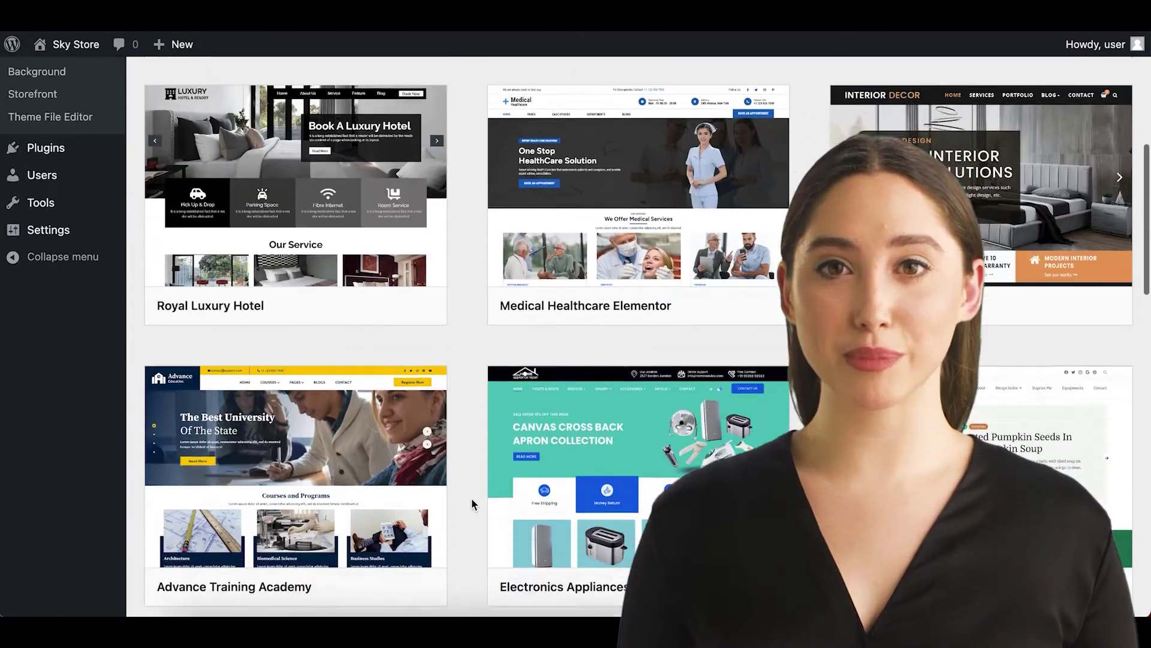
pyautogui.scroll(-3, 471, 501)
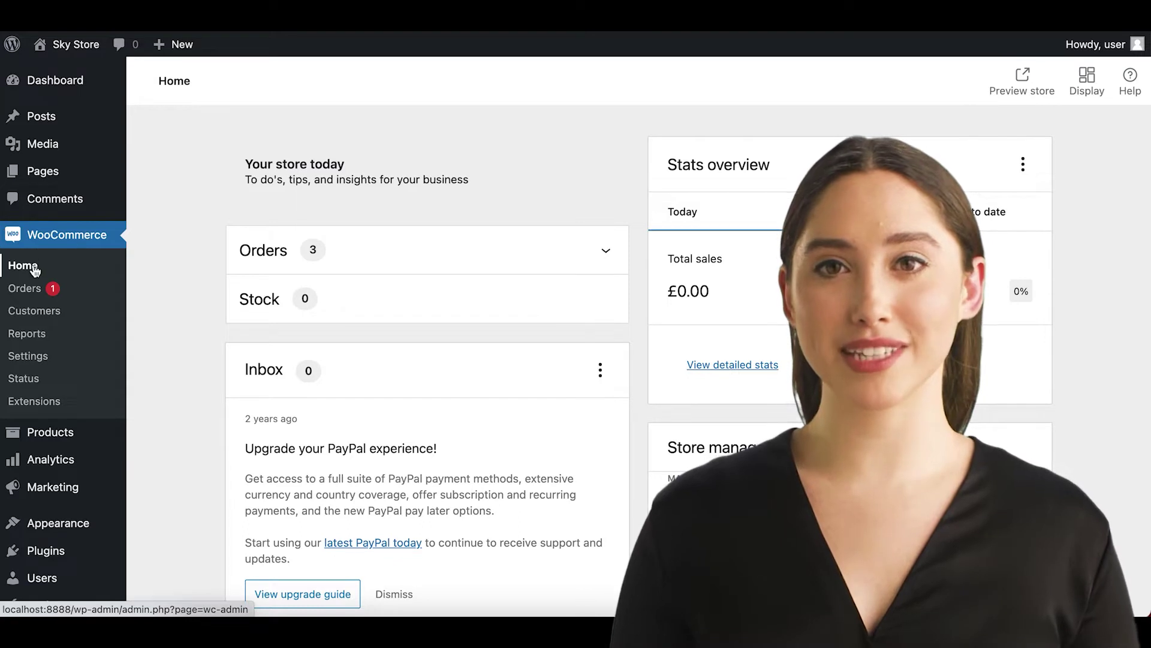
# Go to the WooCommerce Products settings and look over the Reviews section.
pyautogui.click(34, 357)
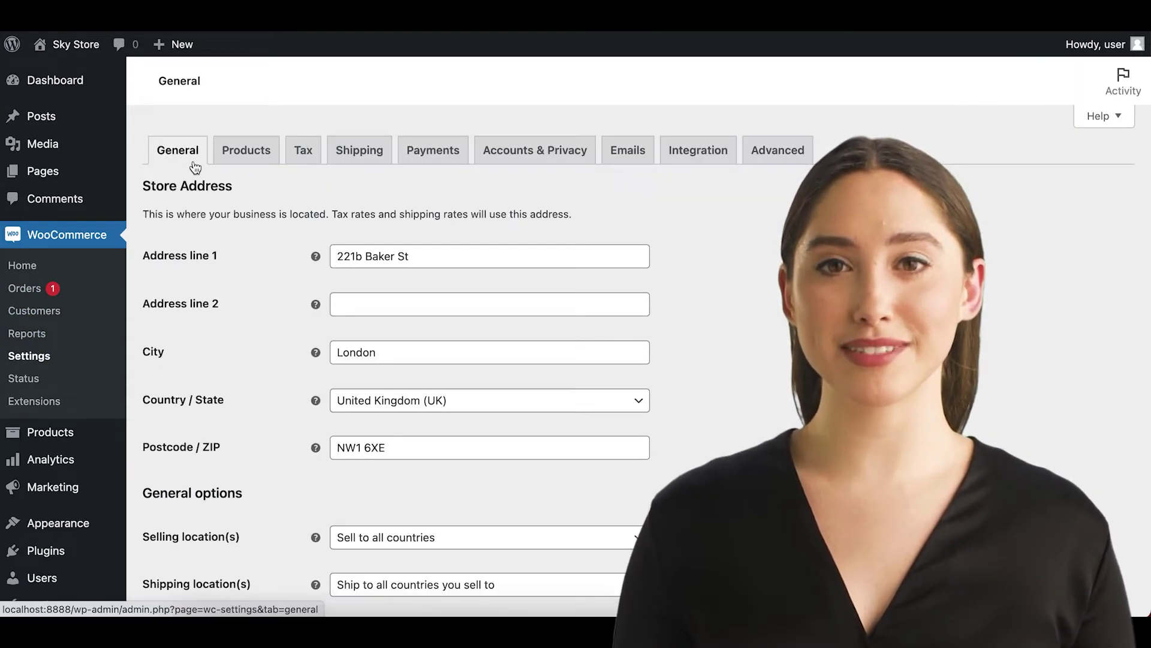
pyautogui.click(245, 150)
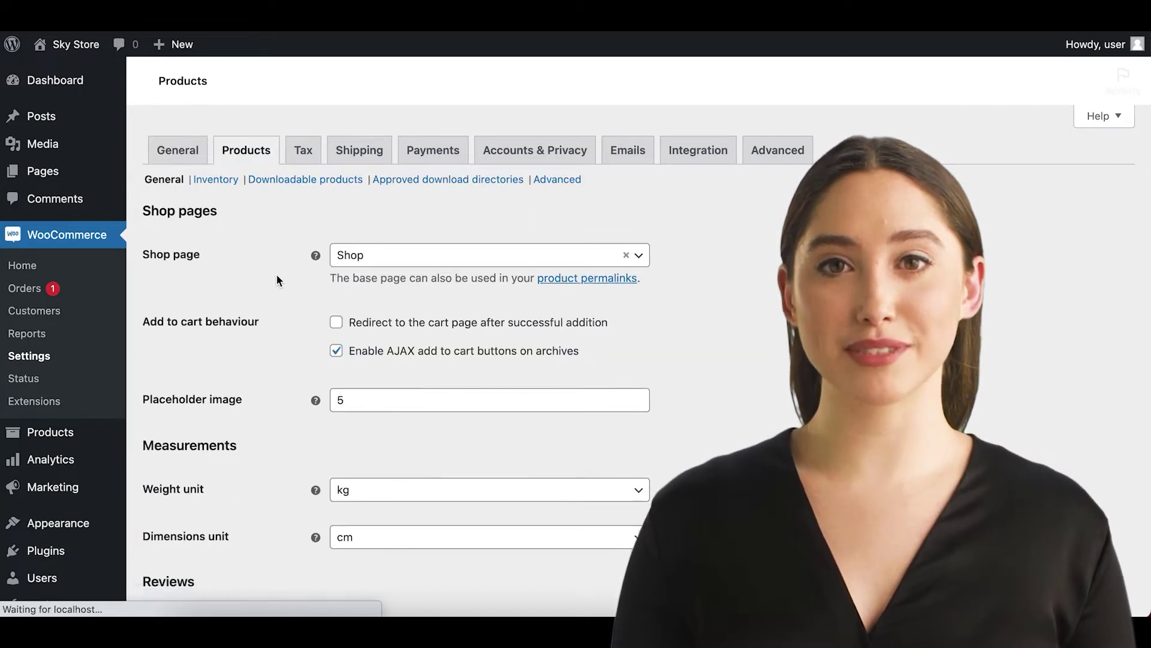
pyautogui.scroll(-3, 292, 384)
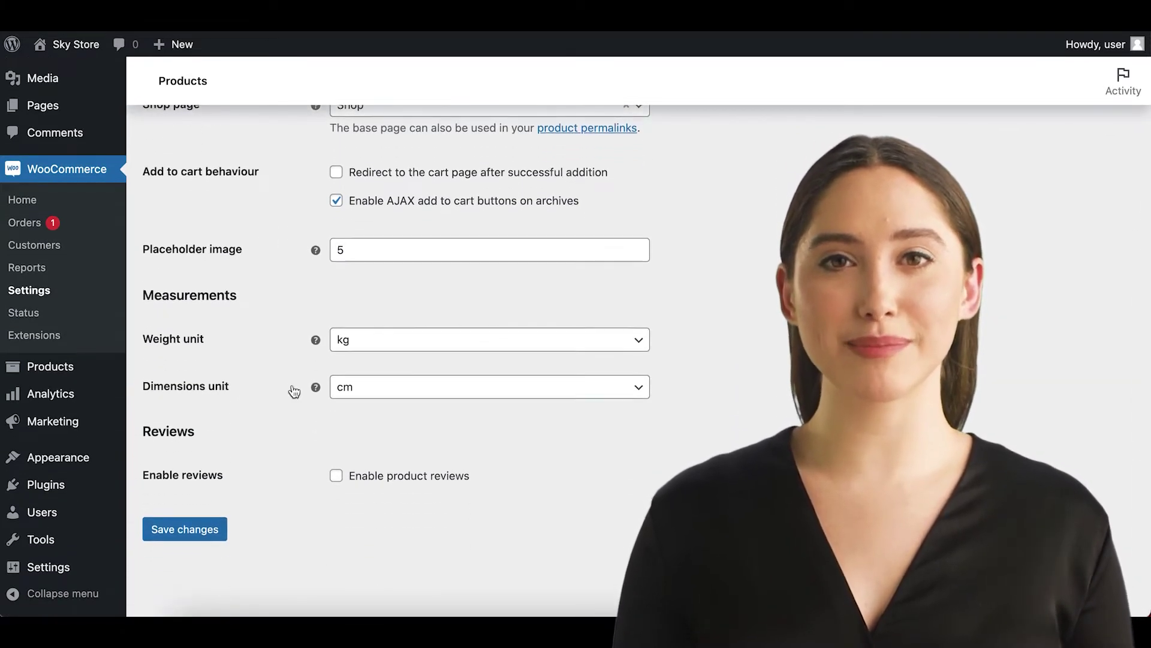
pyautogui.moveTo(143, 432); pyautogui.dragTo(228, 438)
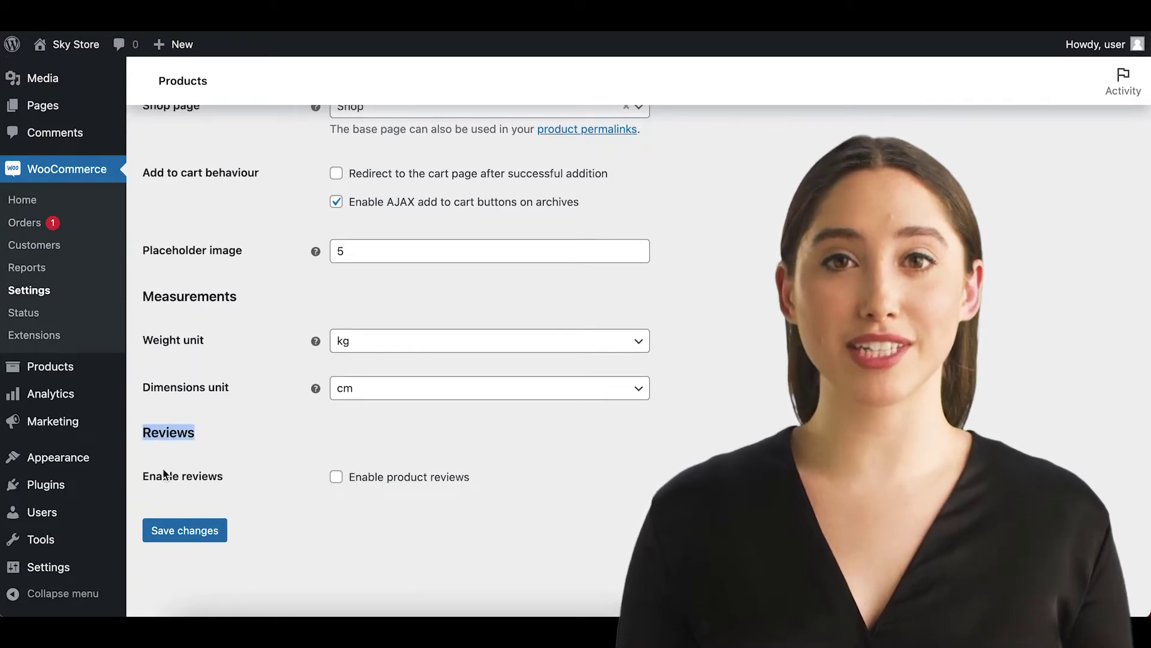
pyautogui.moveTo(141, 482); pyautogui.dragTo(227, 478)
pyautogui.click(226, 477)
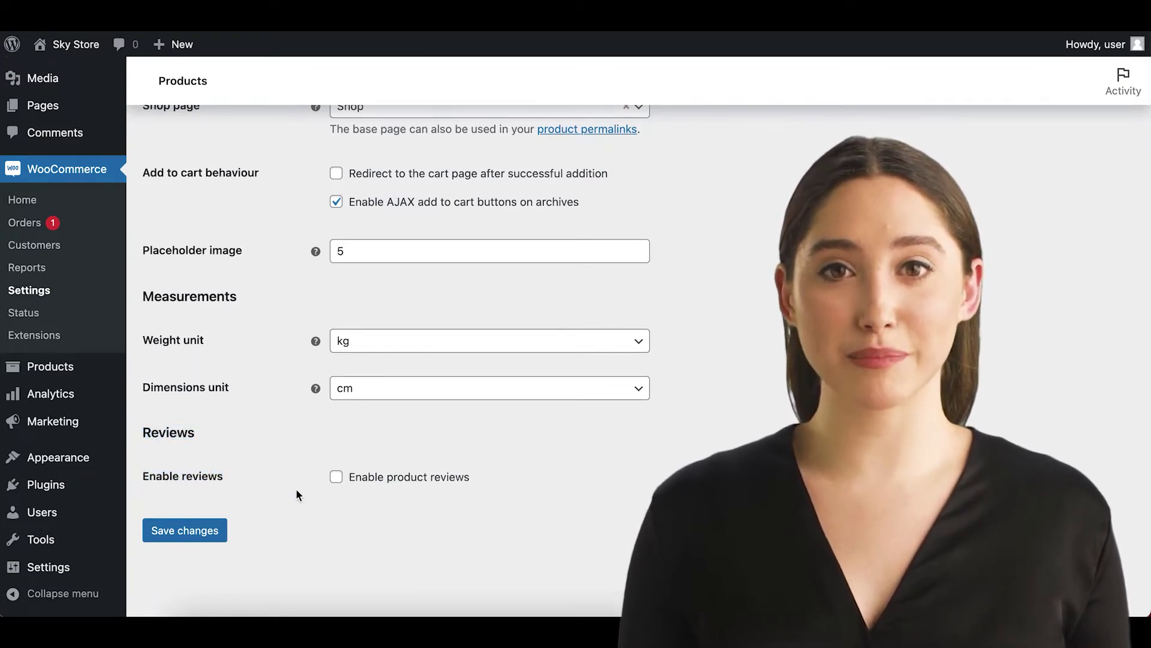
# Enable product reviews, verified-owner-only reviews and required star ratings, then save.
pyautogui.click(336, 477)
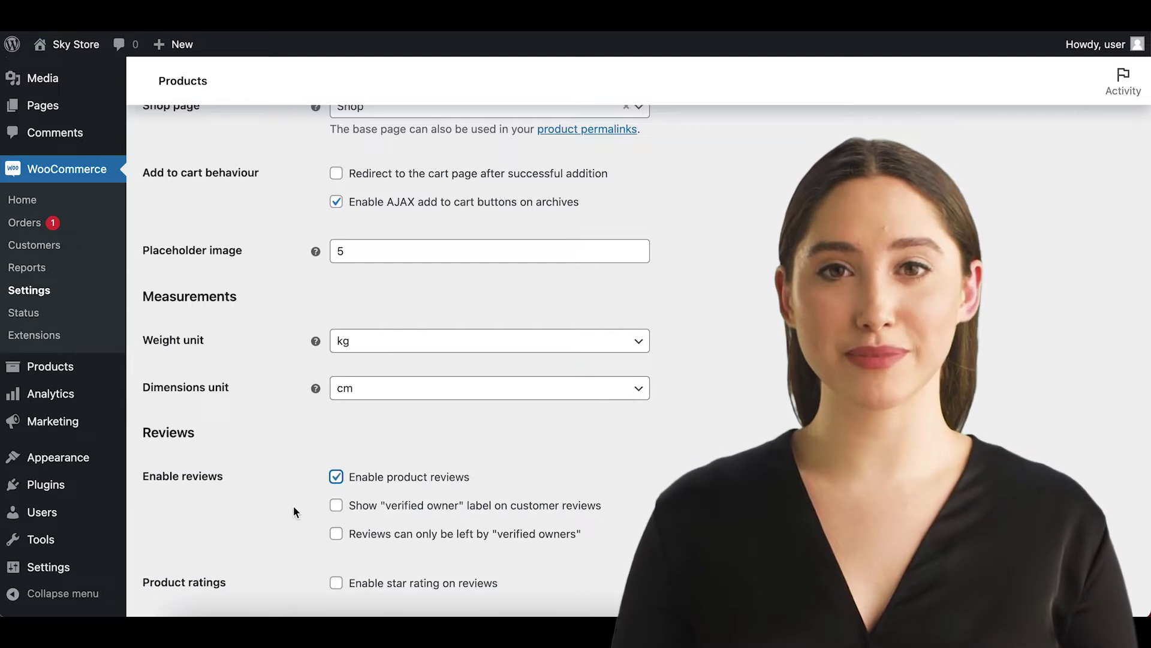
pyautogui.scroll(-1, 297, 515)
pyautogui.scroll(-3, 297, 514)
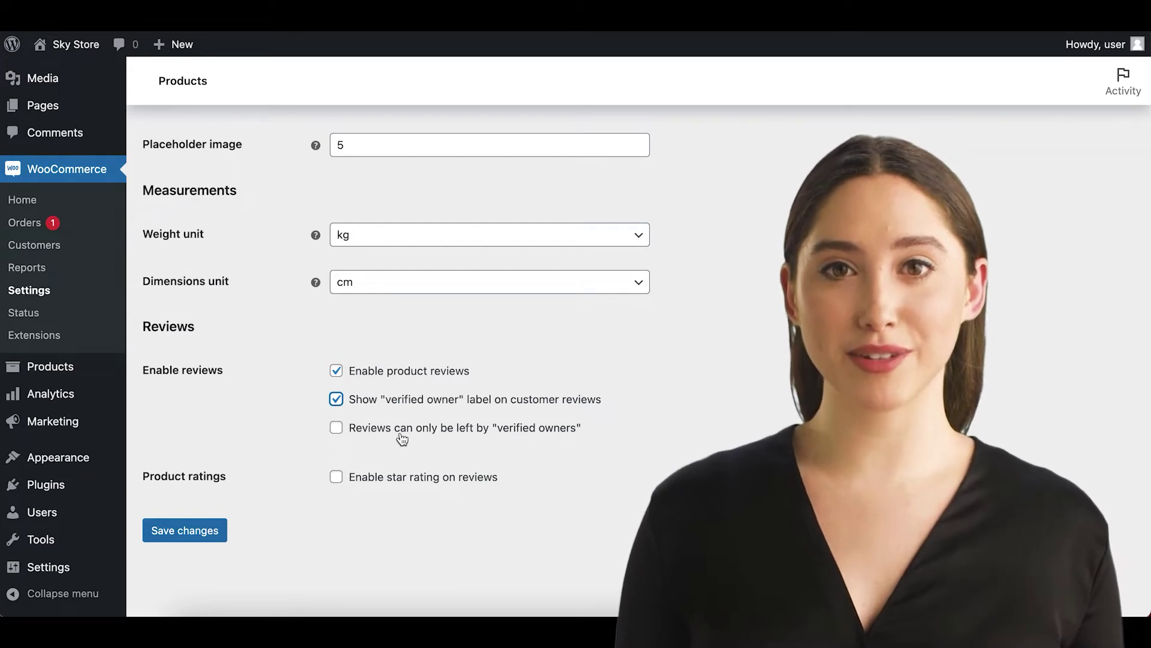
pyautogui.click(336, 431)
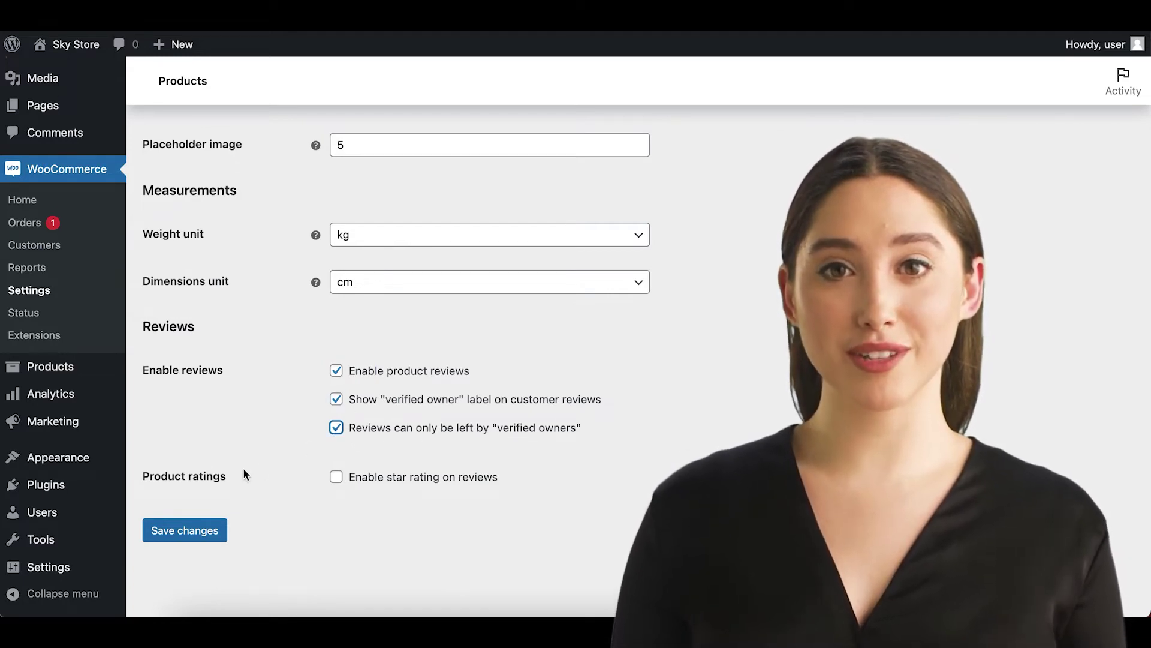
pyautogui.click(336, 478)
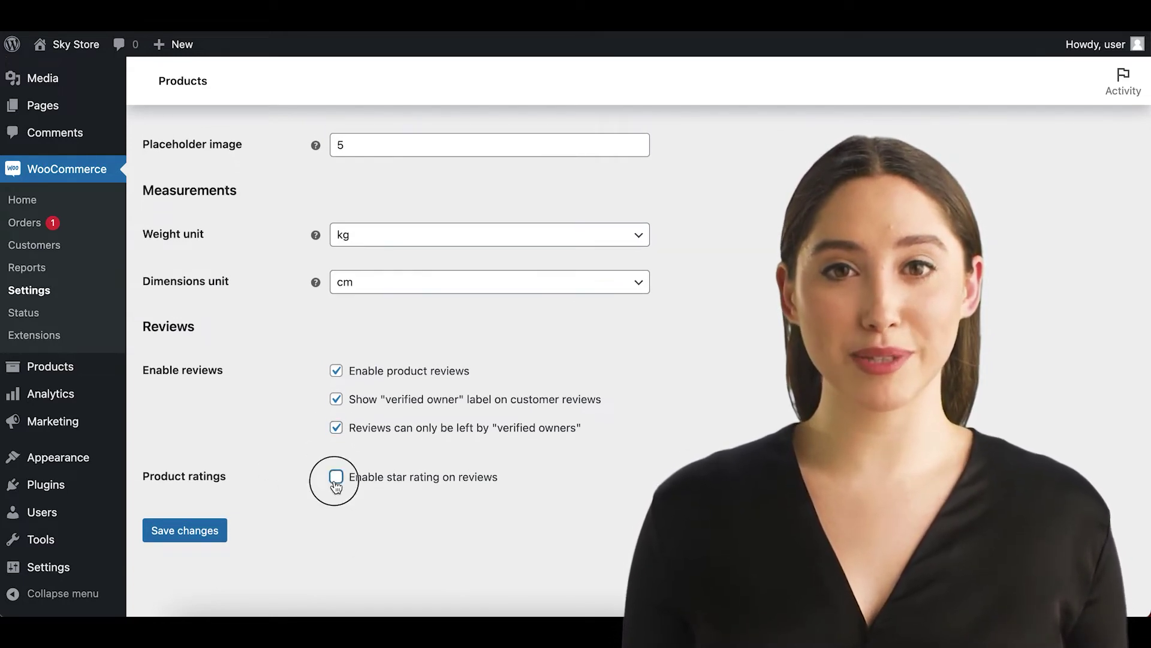
pyautogui.scroll(-1, 375, 564)
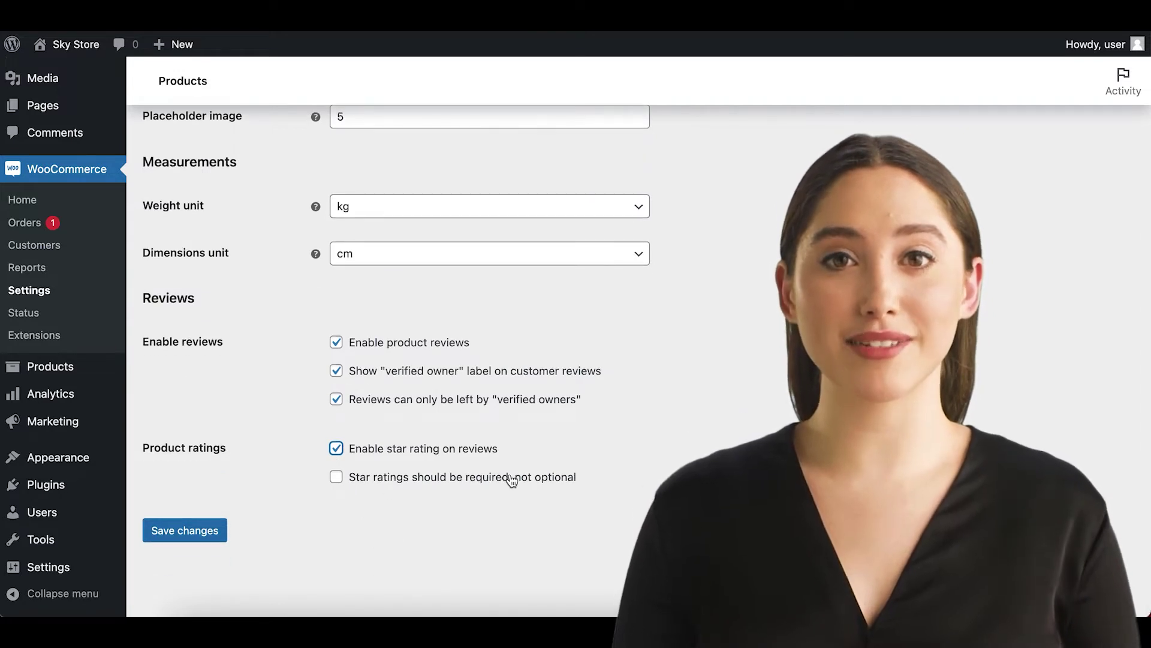
pyautogui.click(336, 477)
pyautogui.click(198, 530)
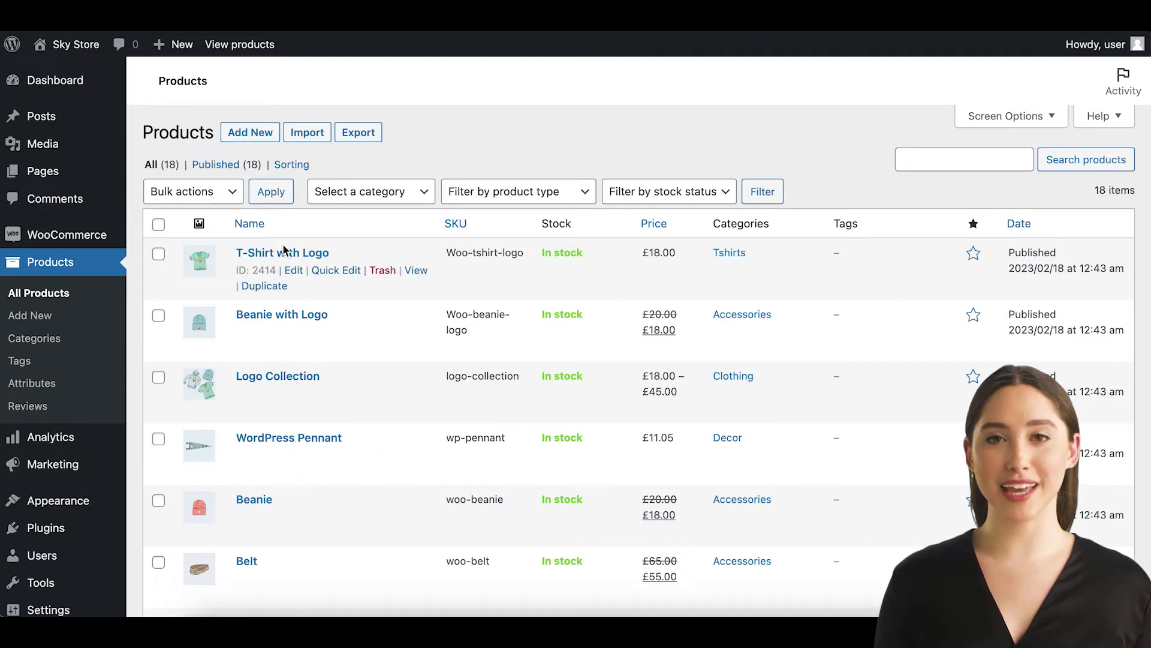
# View the T-Shirt with Logo product page and its customer review count.
pyautogui.click(416, 272)
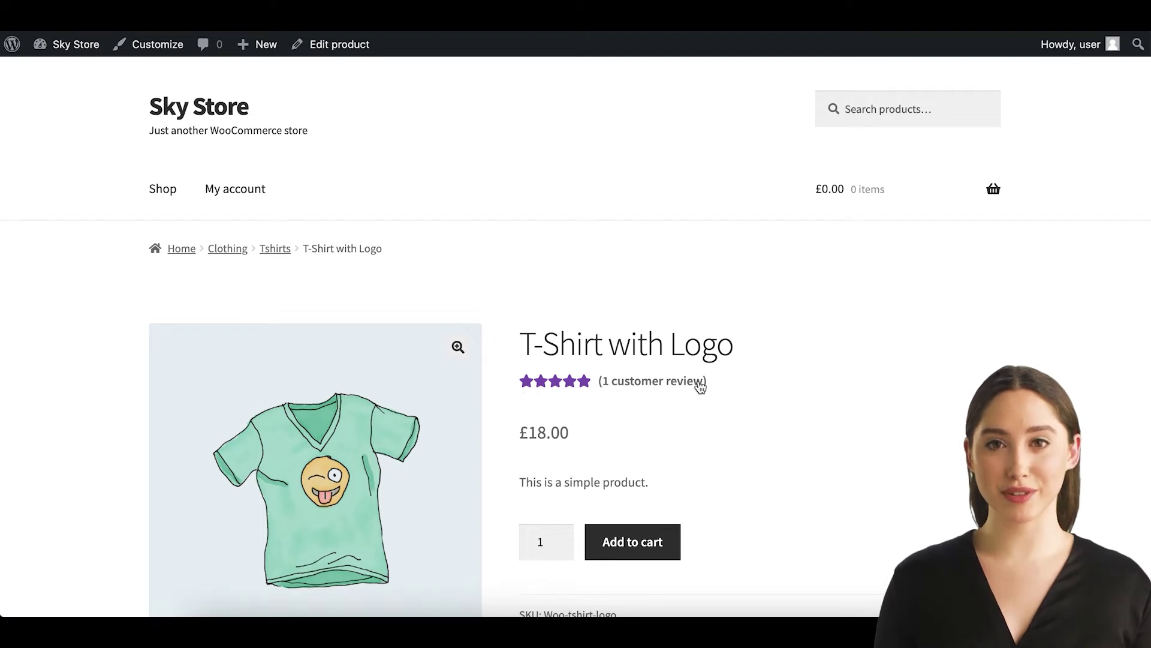
pyautogui.moveTo(715, 384)
pyautogui.mouseDown()
pyautogui.moveTo(517, 381)
pyautogui.moveTo(663, 379)
pyautogui.mouseUp()
pyautogui.click(729, 378)
pyautogui.scroll(-3, 733, 427)
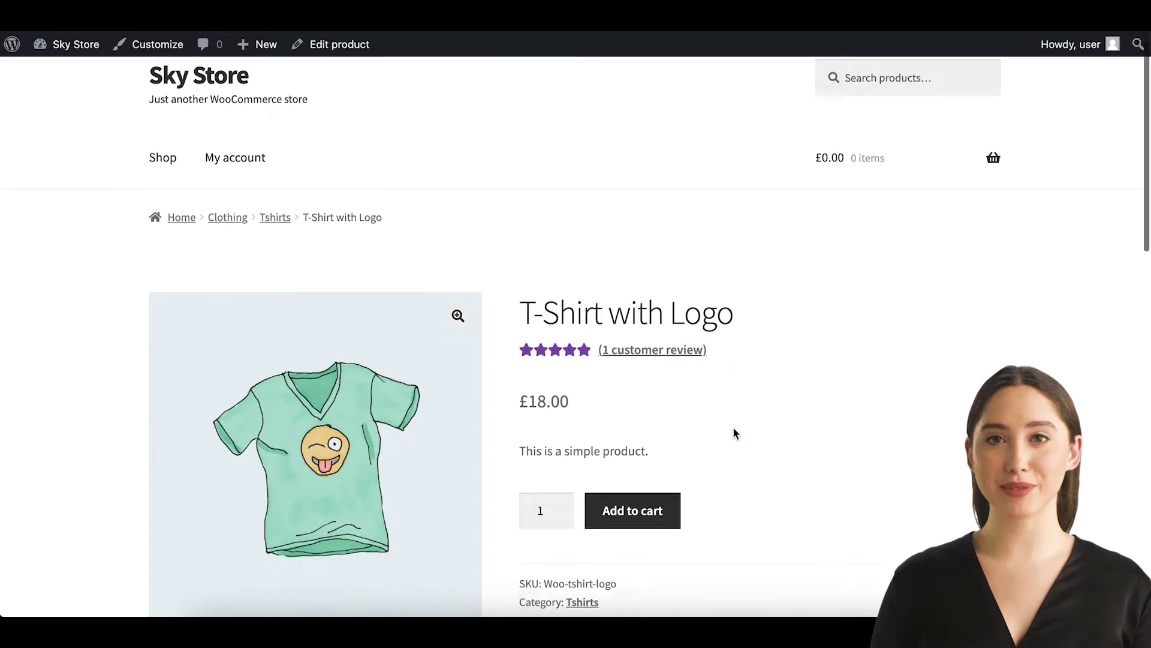
pyautogui.scroll(-2, 733, 428)
pyautogui.scroll(-3, 733, 428)
pyautogui.scroll(-3, 733, 428)
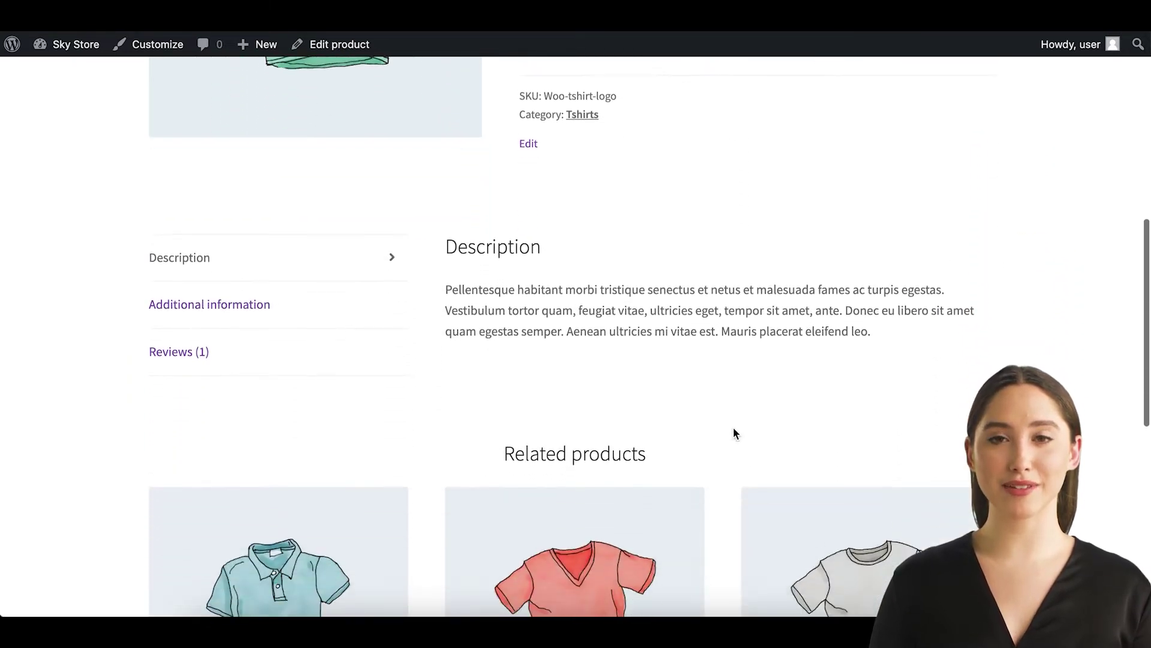
pyautogui.scroll(-1, 733, 428)
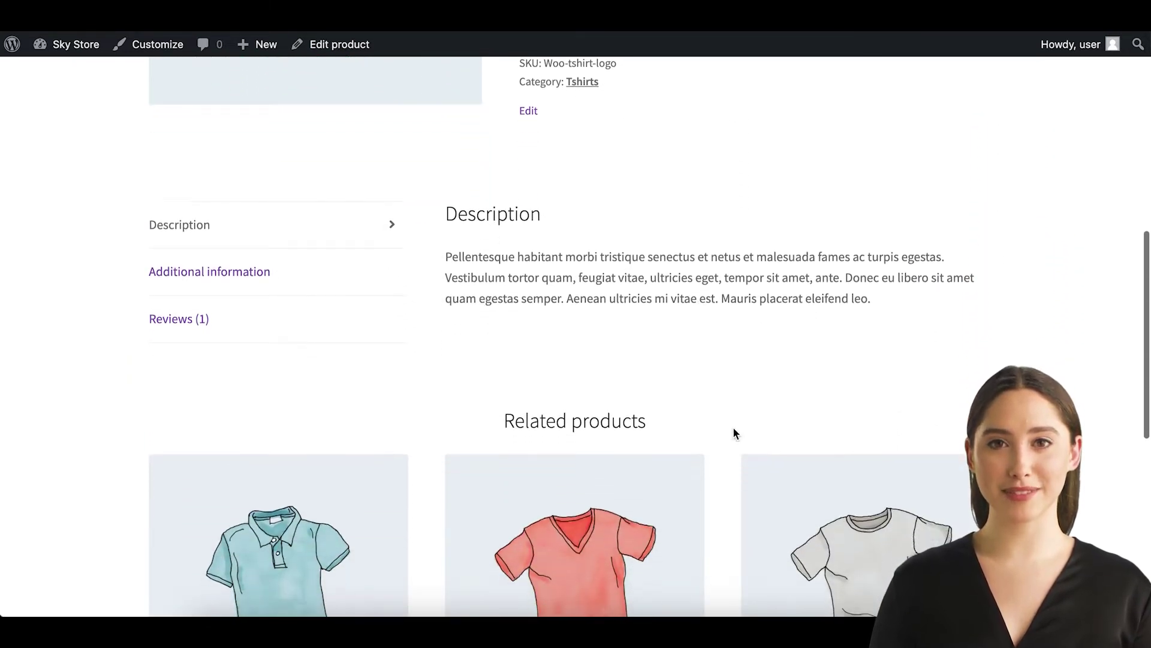
# Post a 4-star 'I love it! :)' review, bringing T-Shirt with Logo to 2 reviews.
pyautogui.click(228, 284)
pyautogui.click(230, 318)
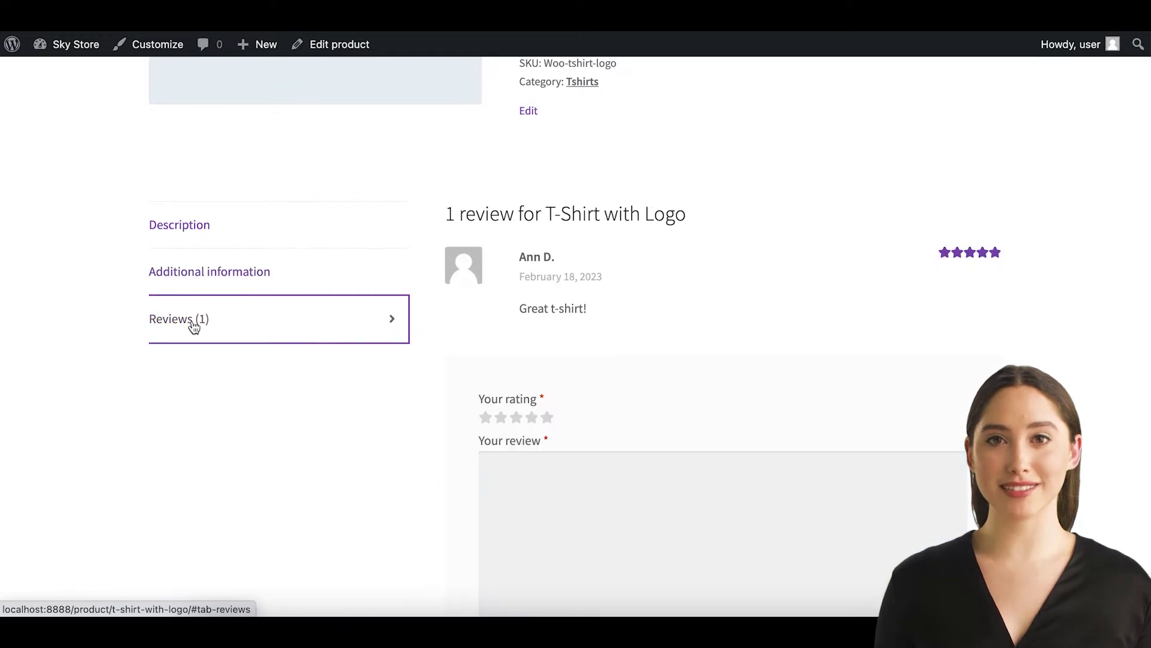
pyautogui.click(514, 267)
pyautogui.scroll(-2, 977, 297)
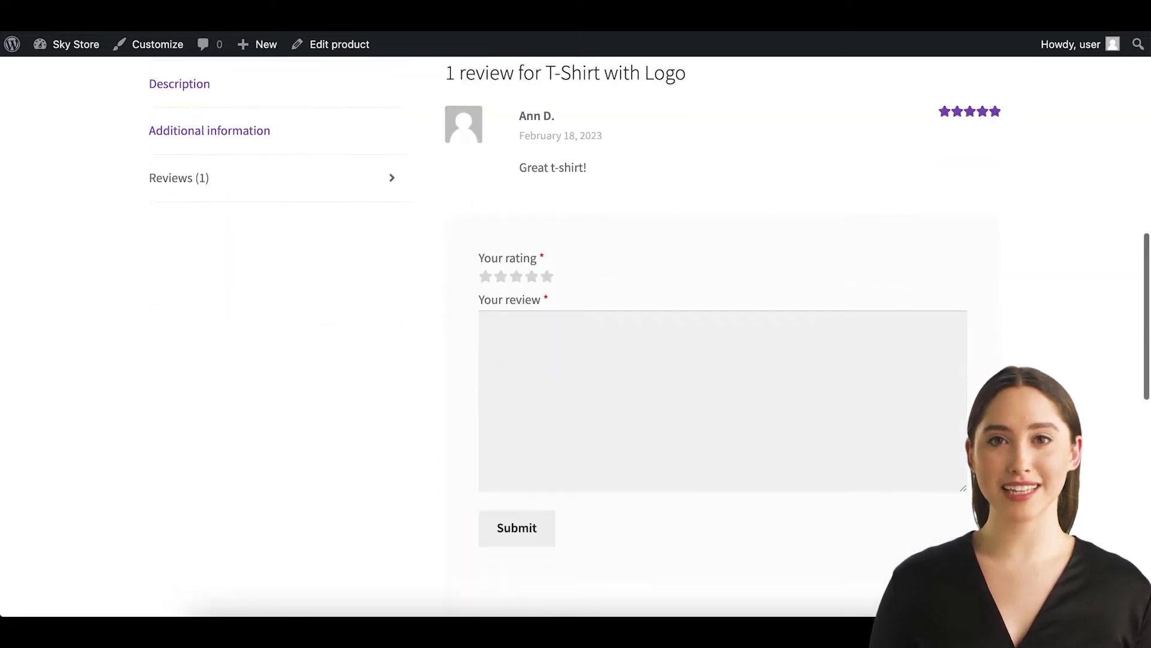
pyautogui.scroll(1, 538, 361)
pyautogui.click(531, 306)
pyautogui.click(587, 464)
pyautogui.write('I love it! :)')
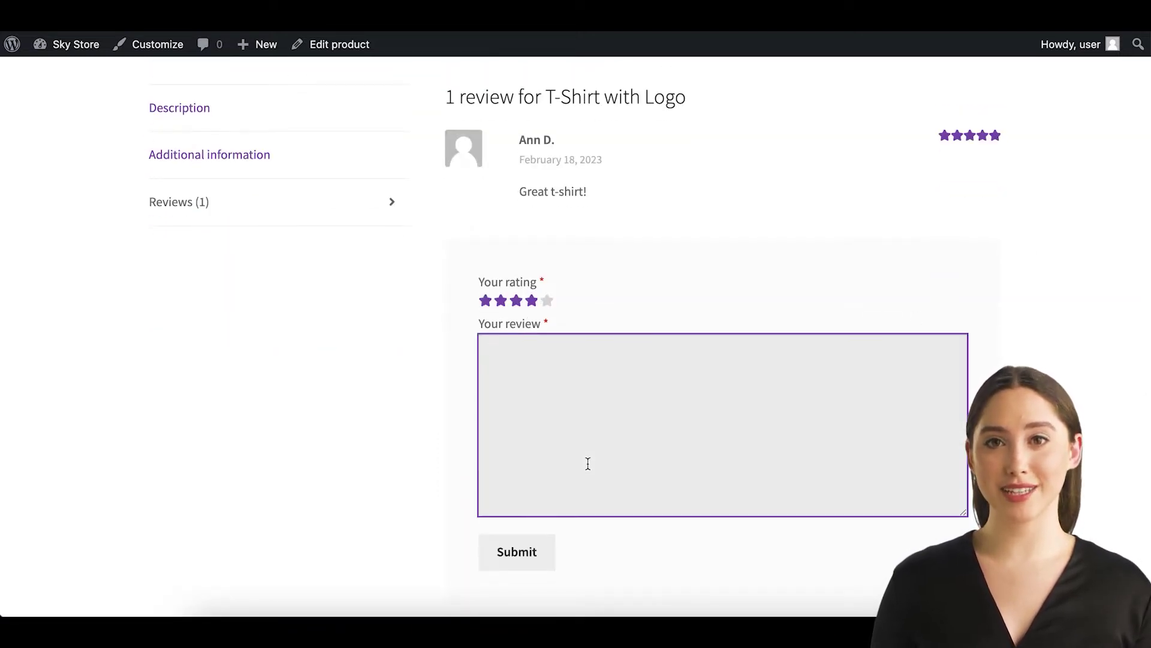
pyautogui.click(520, 554)
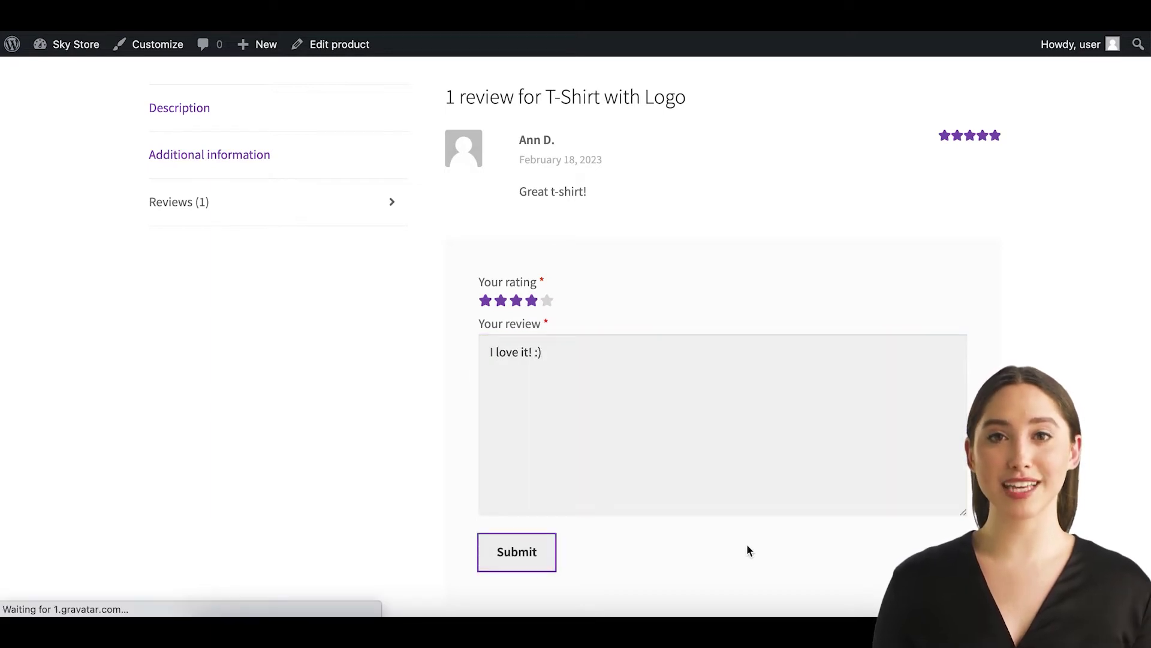
pyautogui.scroll(5, 735, 376)
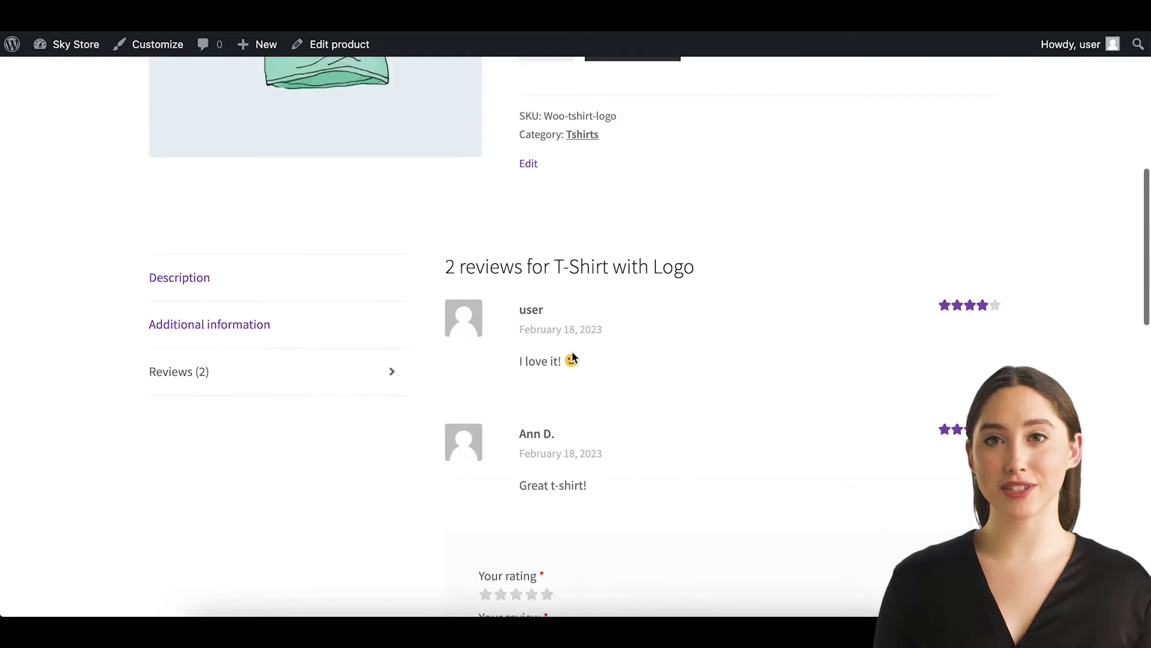
pyautogui.scroll(8, 587, 314)
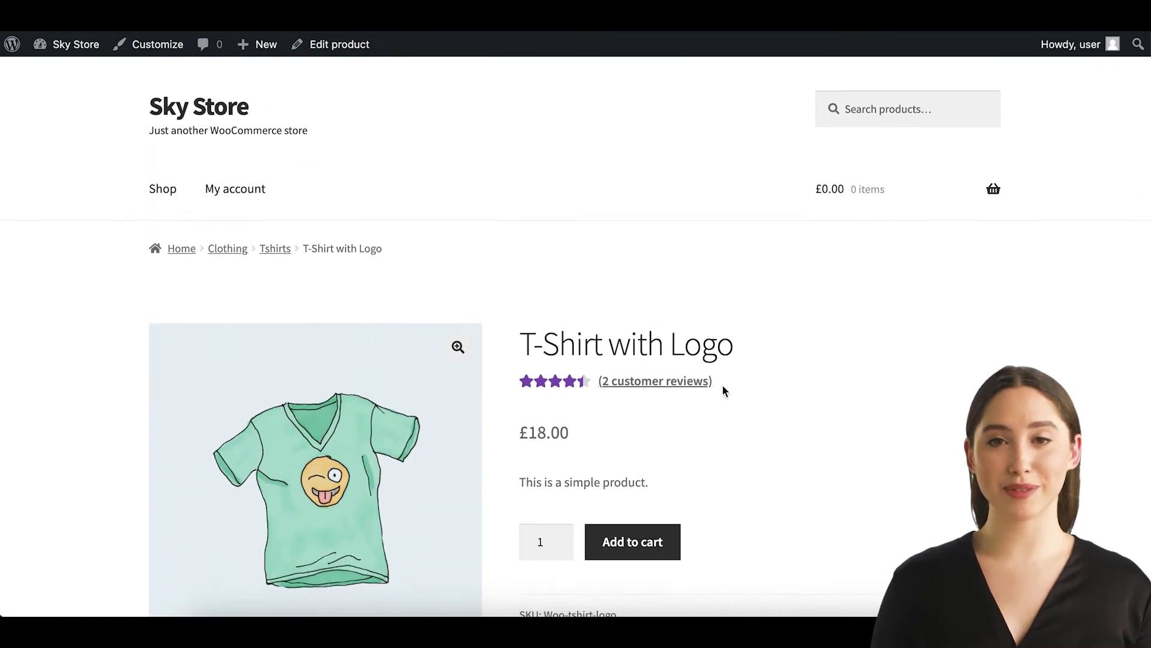
pyautogui.moveTo(723, 386); pyautogui.dragTo(589, 385)
# Go from the storefront to the admin's All Products list, then to product Reviews.
pyautogui.click(614, 418)
pyautogui.moveTo(68, 44)
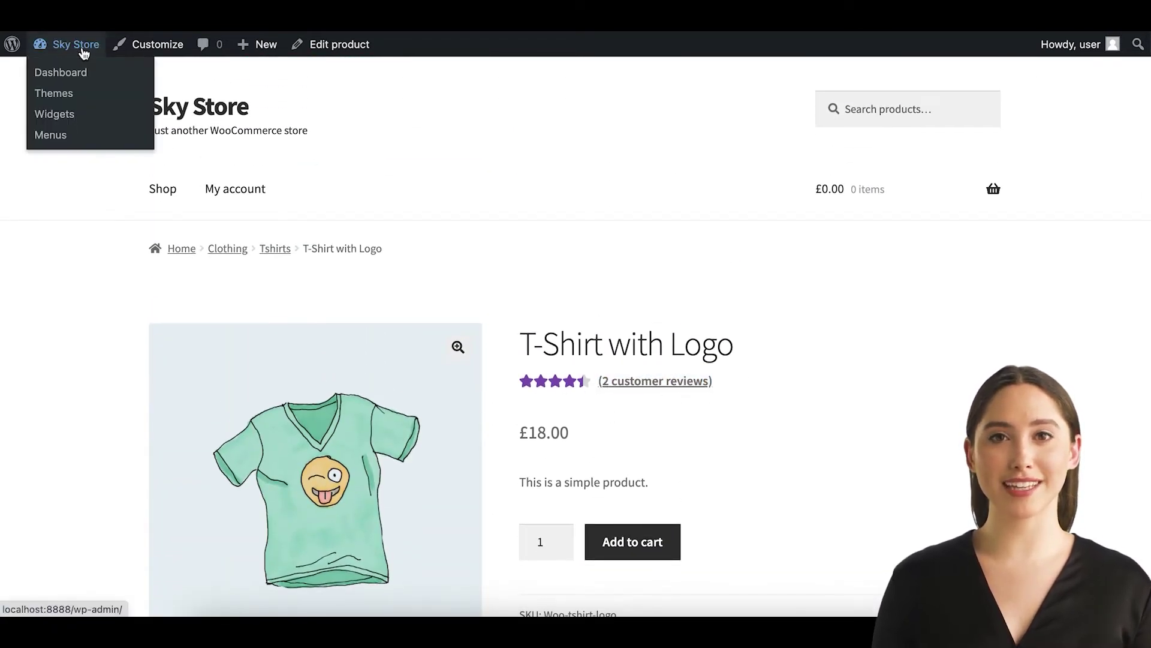
pyautogui.click(60, 73)
pyautogui.moveTo(50, 319)
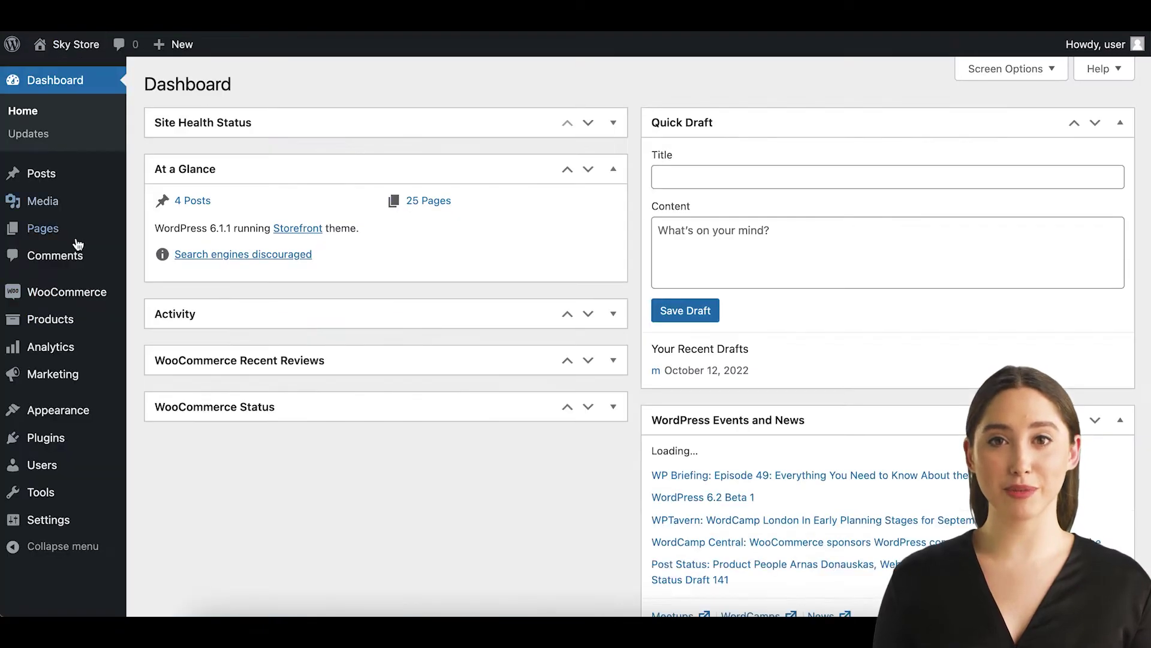
pyautogui.click(61, 312)
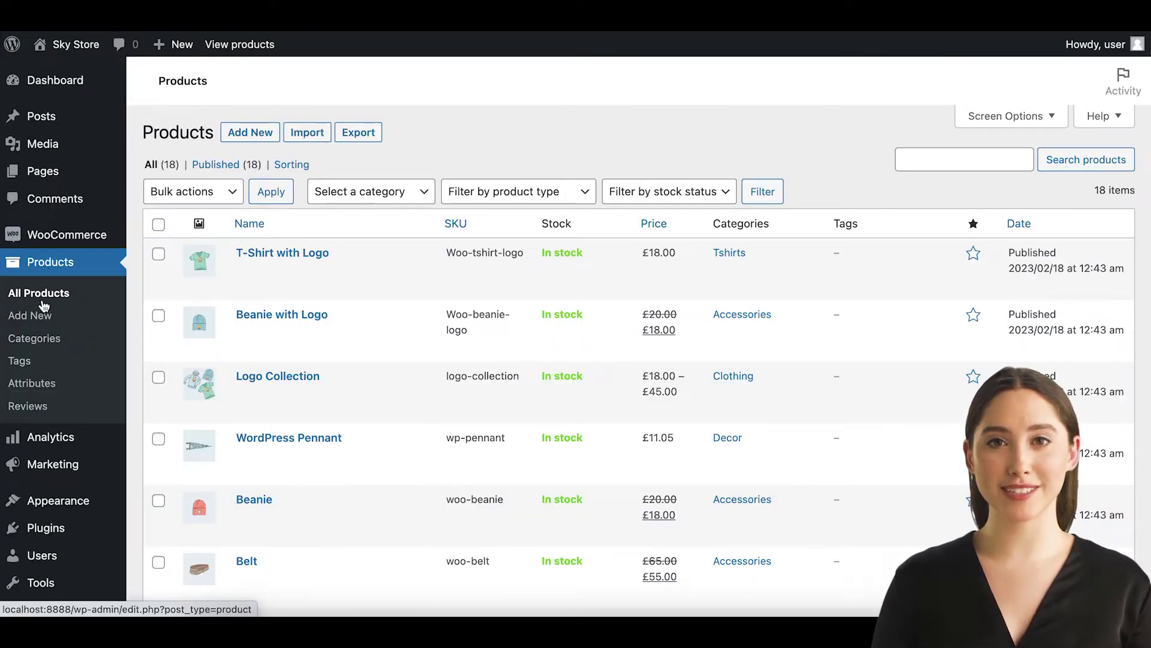
pyautogui.click(28, 407)
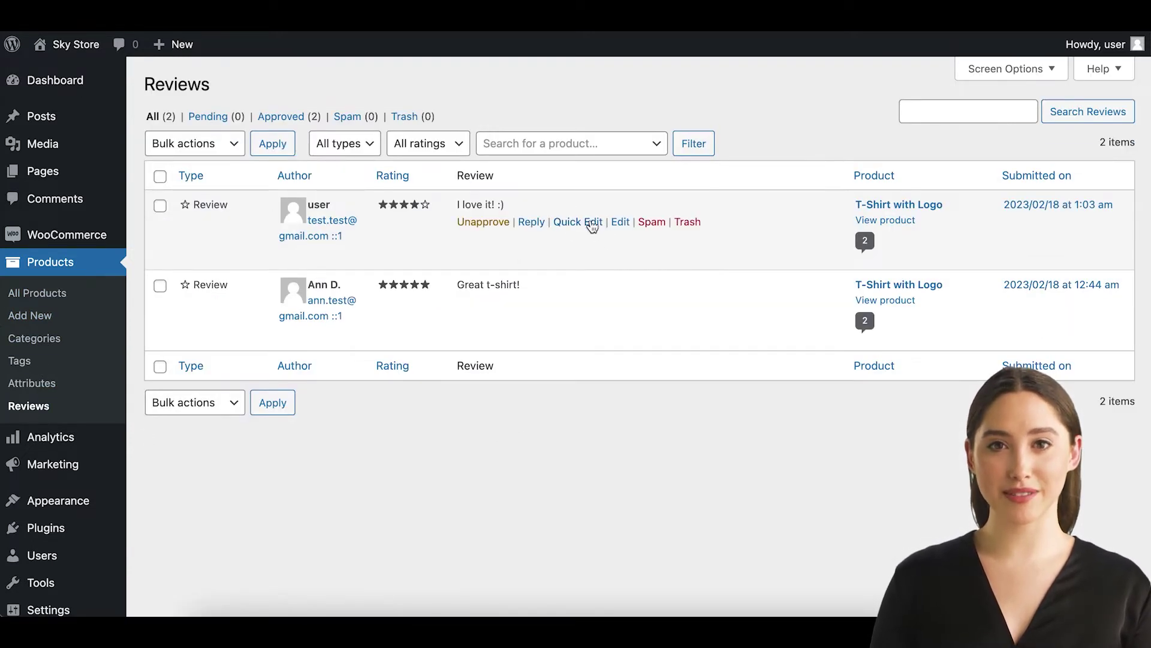
# Quick Edit the new 'I love it! :)' review and check the reviewer's name.
pyautogui.click(585, 221)
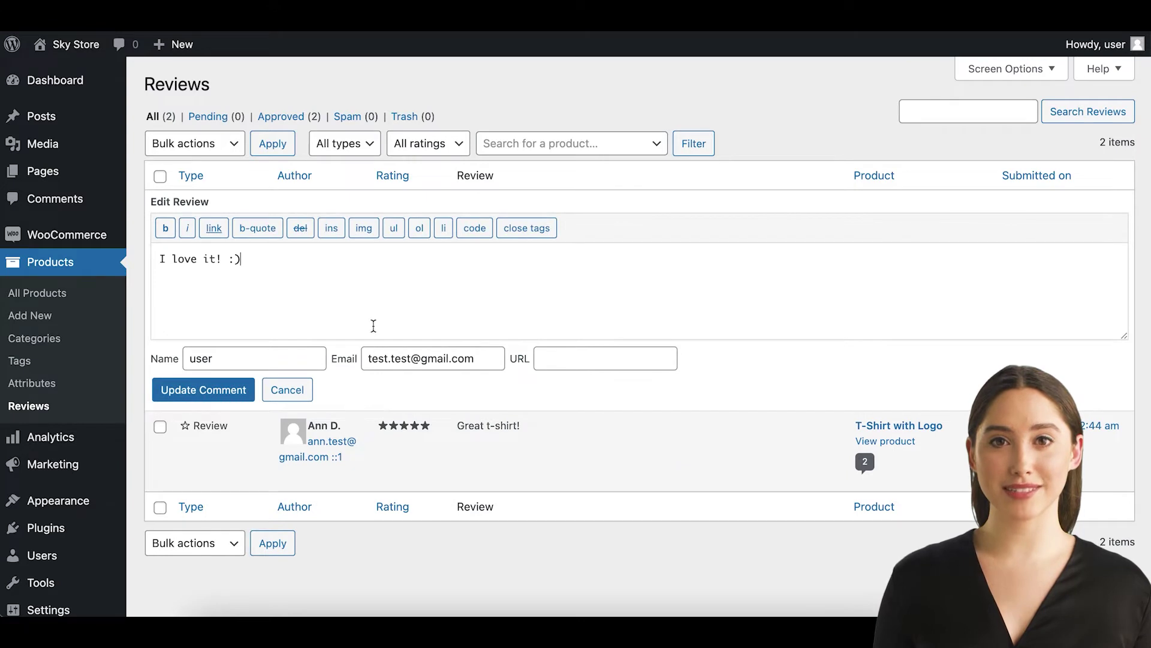
pyautogui.click(260, 357)
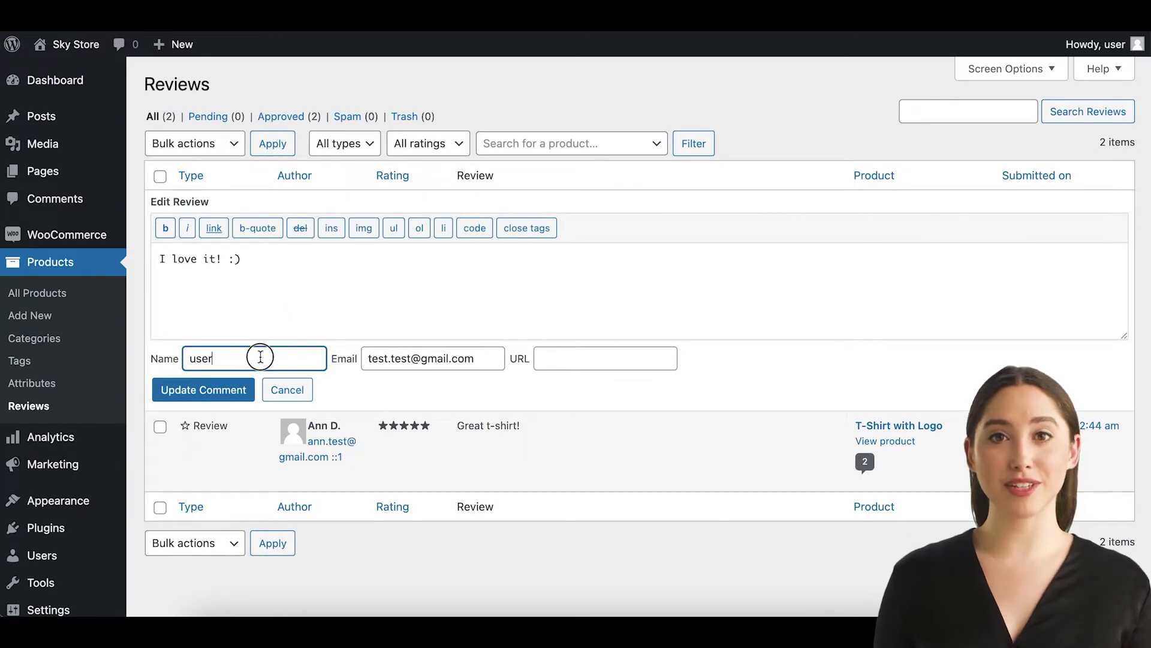
pyautogui.moveTo(221, 351); pyautogui.dragTo(188, 348)
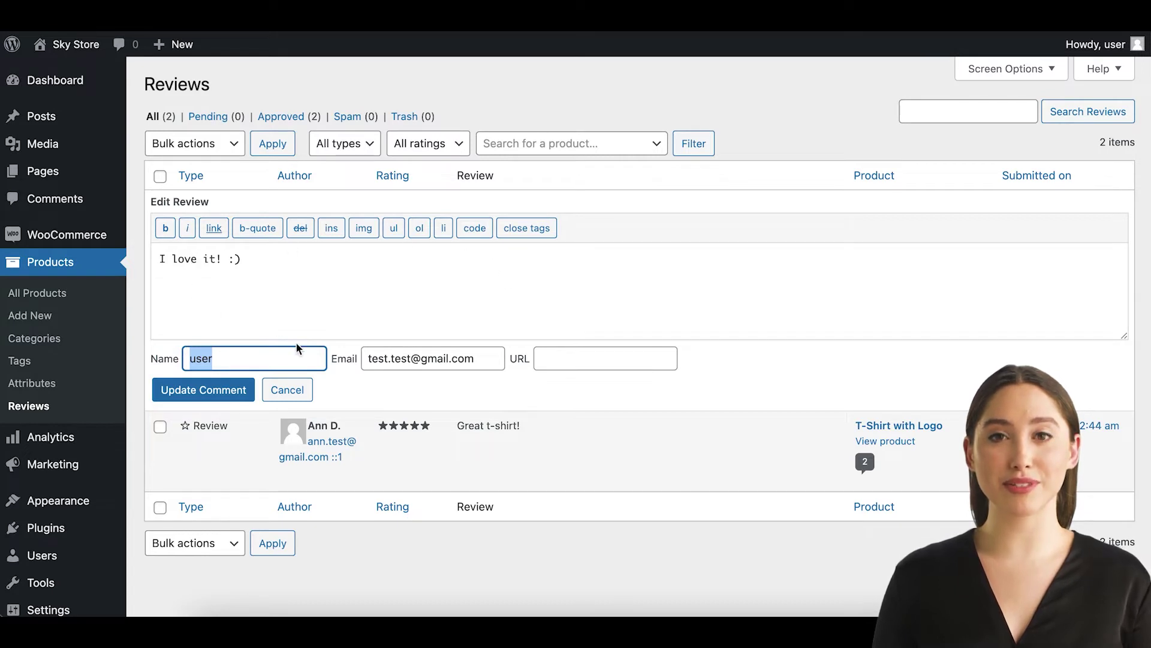
pyautogui.click(251, 361)
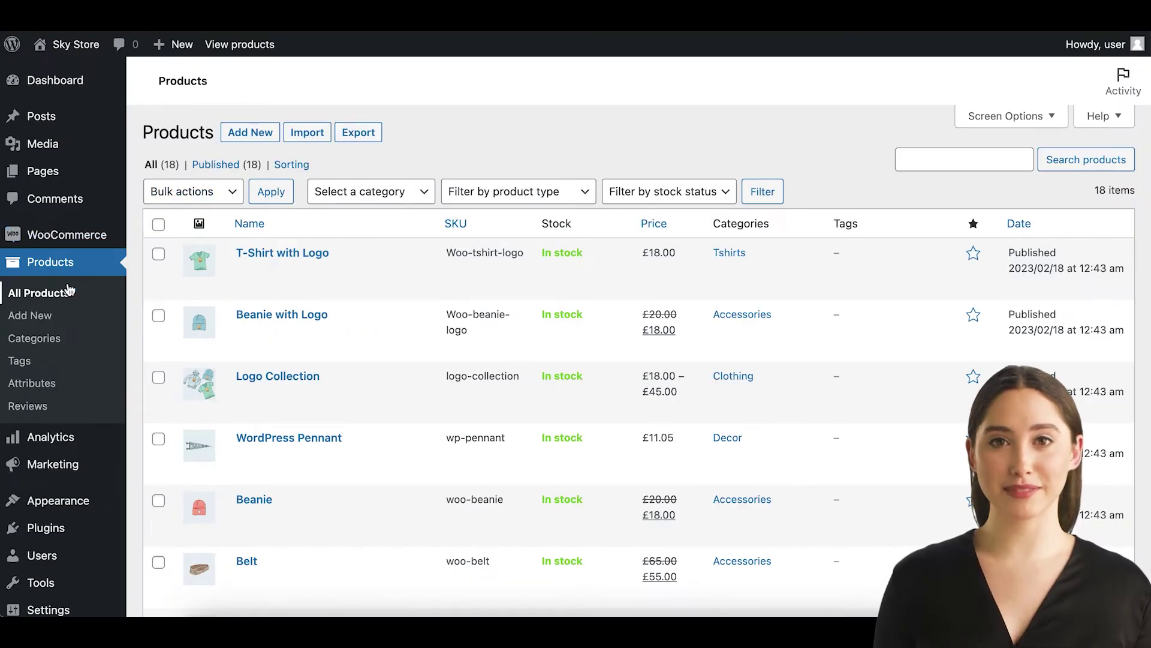
pyautogui.scroll(-3, 62, 467)
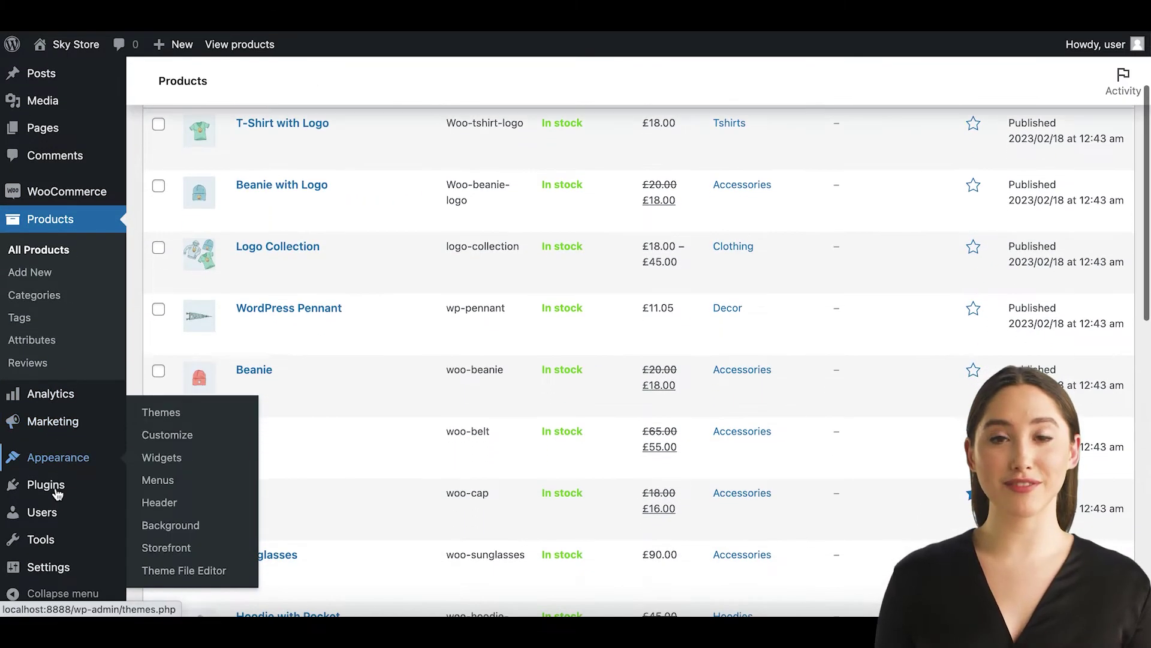
pyautogui.moveTo(48, 609)
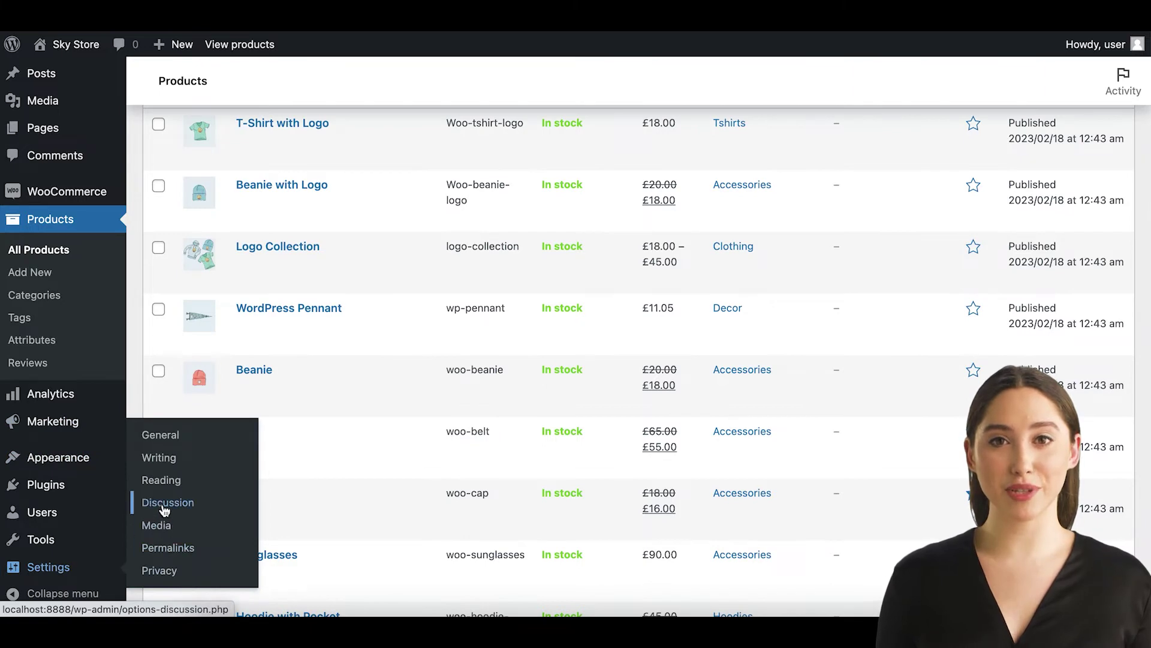
# Save the Discussion settings, keeping new-post comments and new/held comment email alerts on.
pyautogui.click(191, 506)
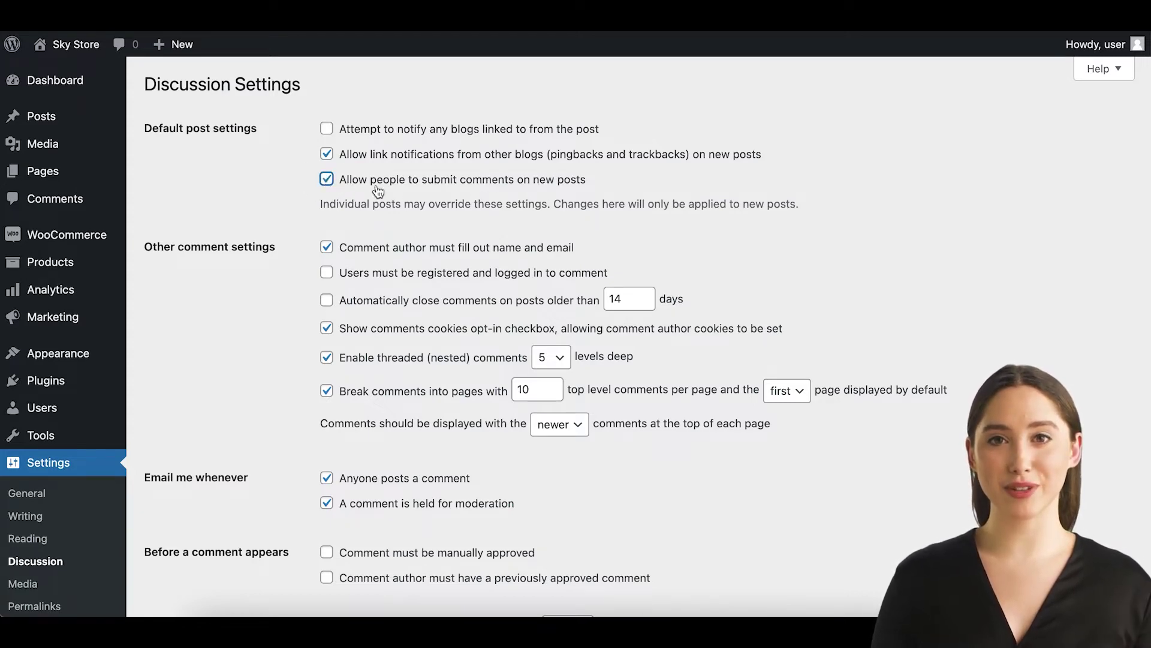
pyautogui.scroll(-2, 303, 301)
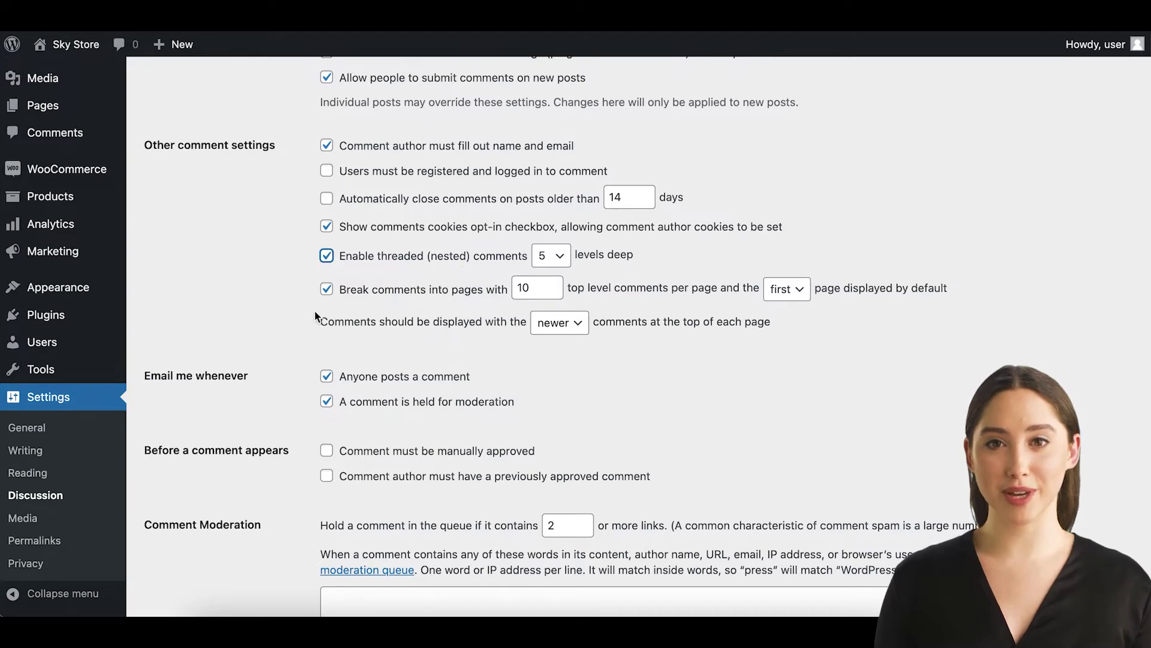
pyautogui.scroll(-1, 317, 316)
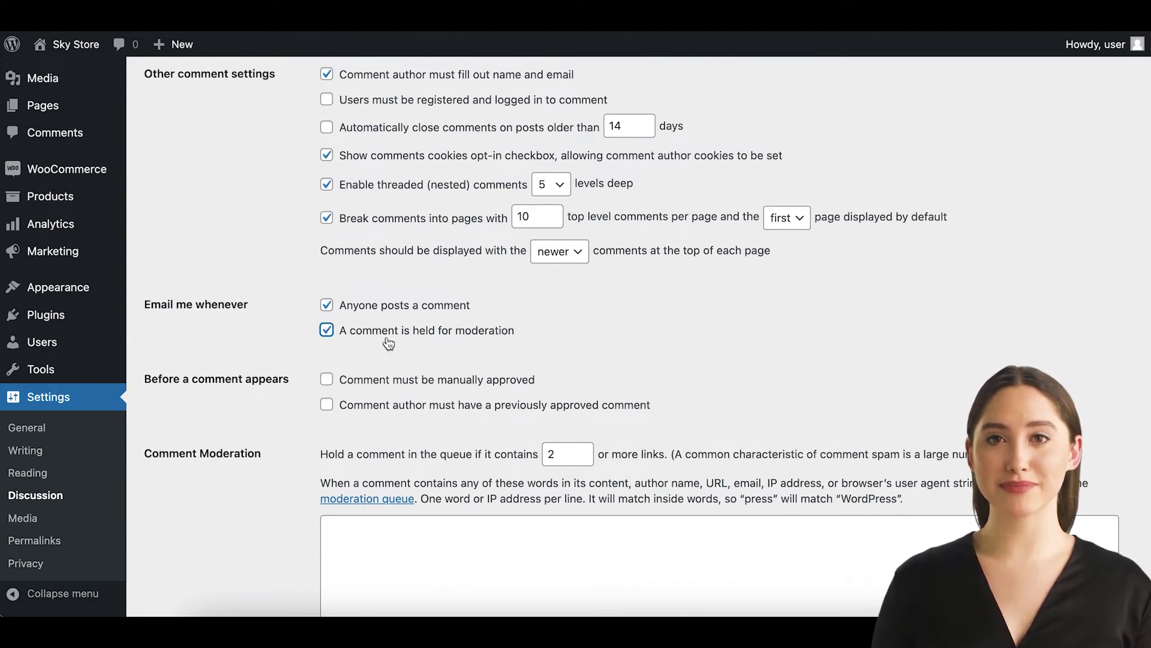
pyautogui.scroll(-1, 379, 342)
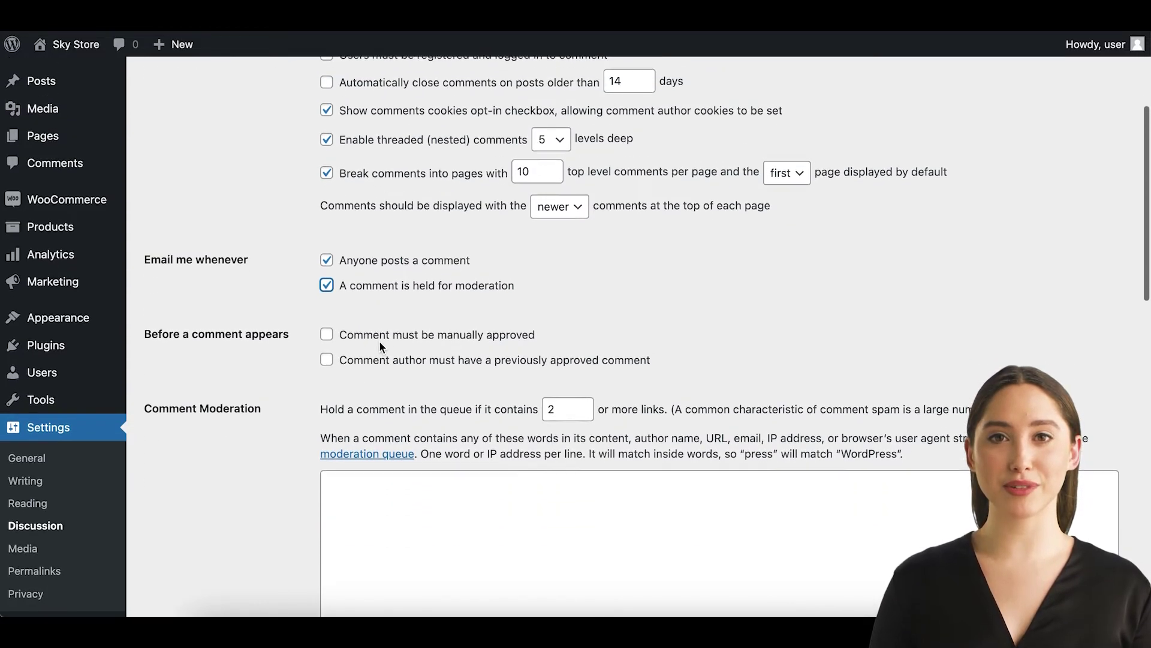
pyautogui.scroll(1, 379, 341)
pyautogui.scroll(2, 379, 341)
pyautogui.scroll(-1, 379, 341)
pyautogui.scroll(-2, 379, 341)
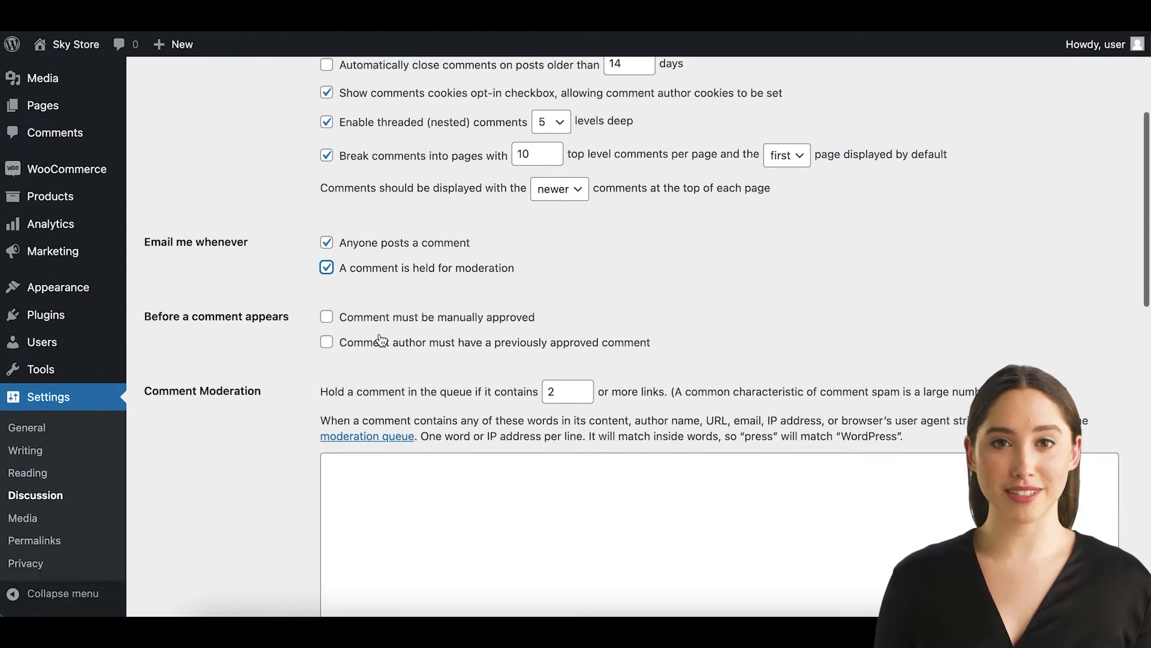
pyautogui.scroll(-5, 291, 463)
pyautogui.scroll(-2, 290, 462)
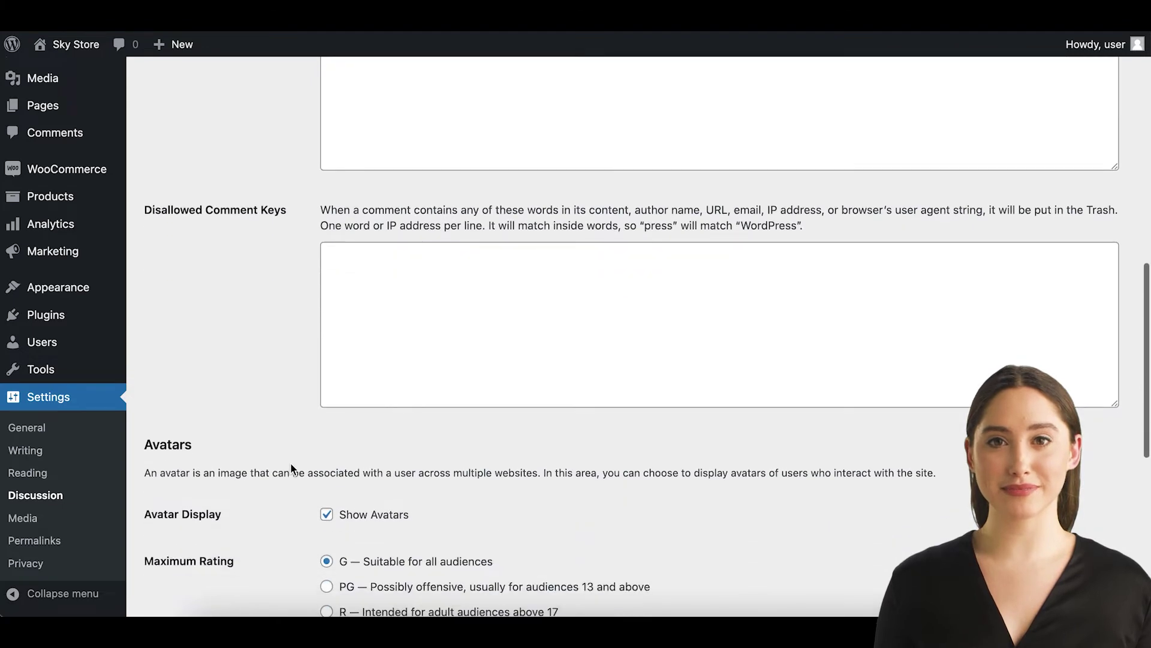
pyautogui.scroll(-3, 288, 514)
pyautogui.scroll(-5, 289, 519)
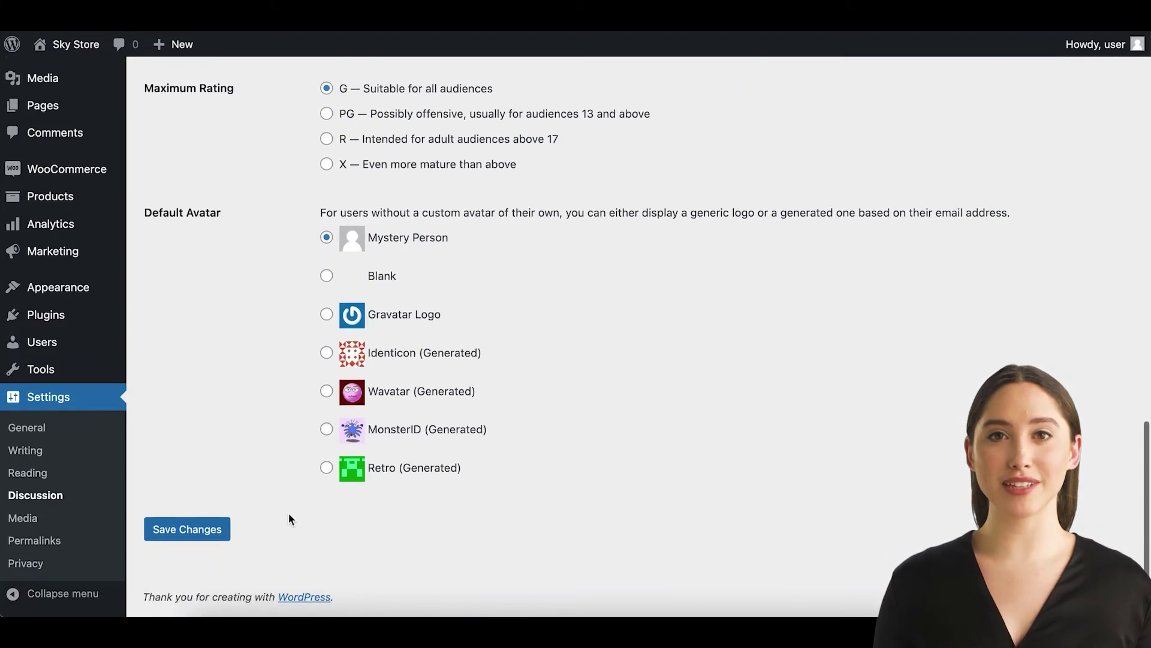
pyautogui.click(204, 535)
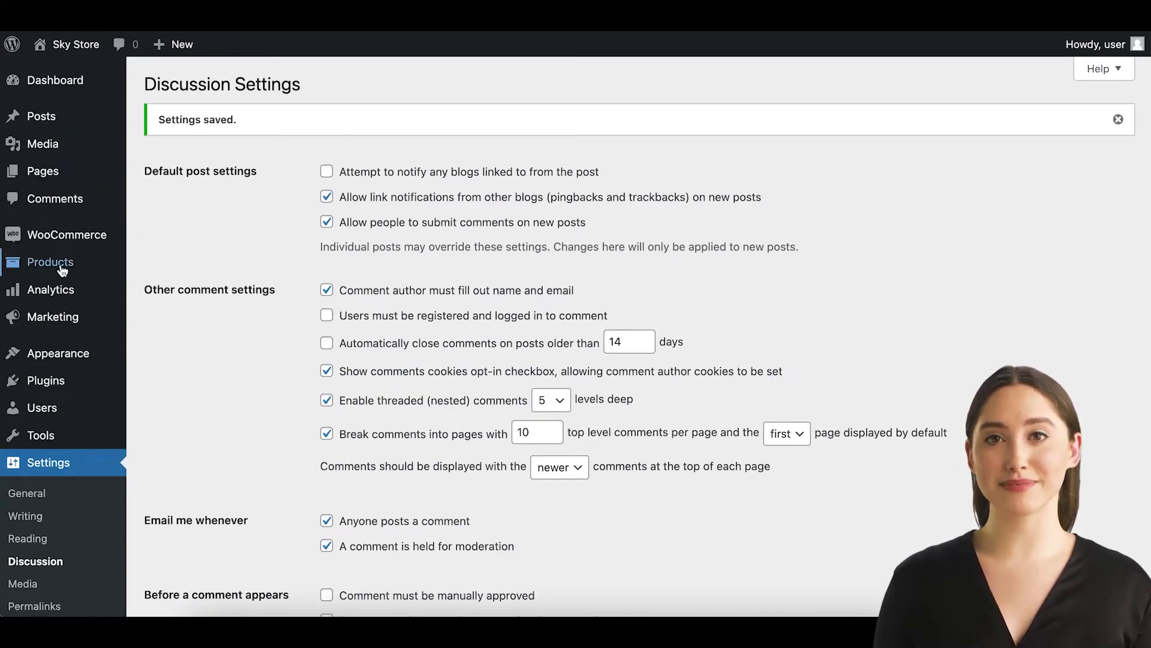
# Uncheck Enable reviews in T-Shirt with Logo's Advanced product data.
pyautogui.moveTo(50, 262)
pyautogui.click(171, 266)
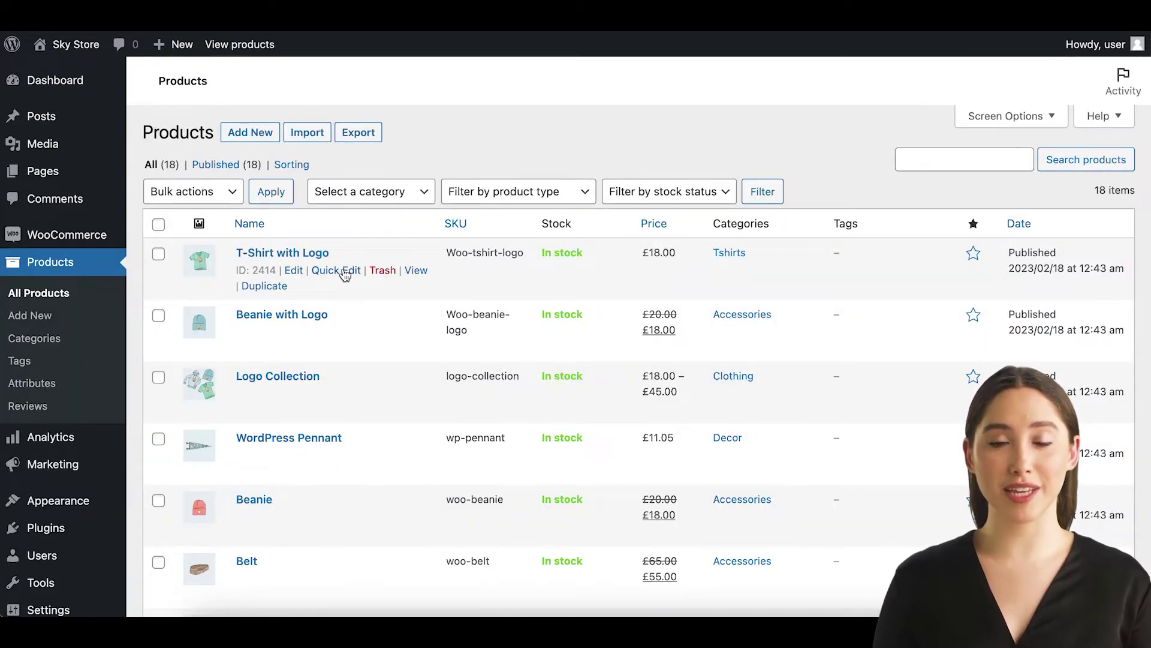
pyautogui.click(294, 270)
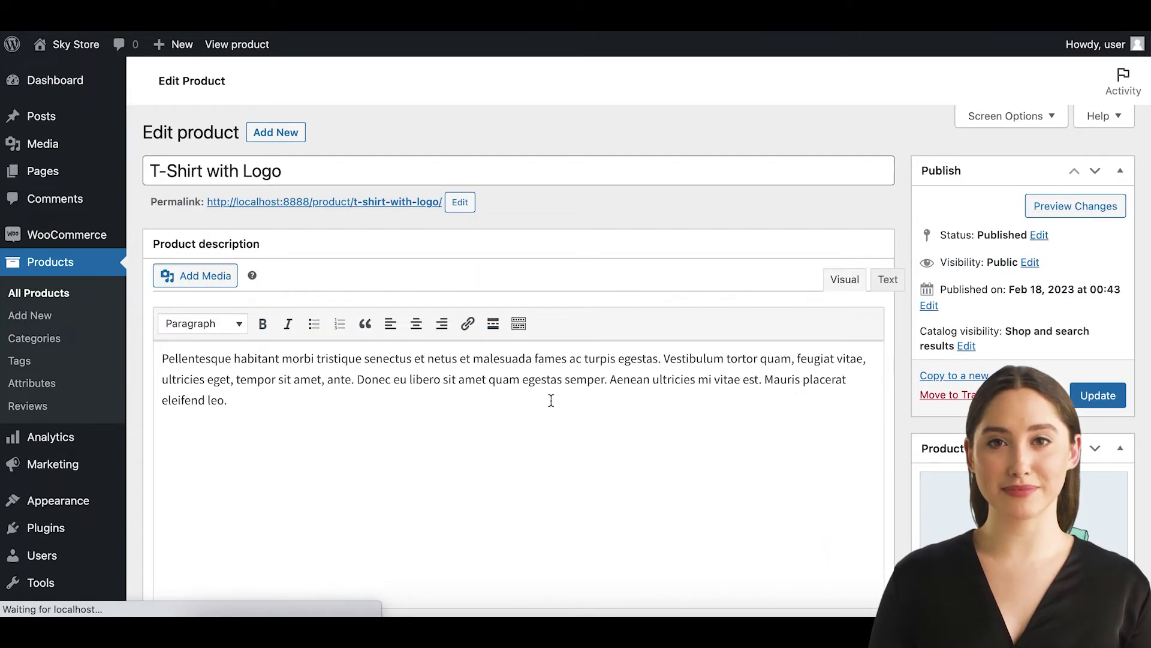
pyautogui.scroll(-1, 550, 401)
pyautogui.scroll(-1, 550, 401)
pyautogui.scroll(-2, 550, 402)
pyautogui.scroll(-2, 550, 401)
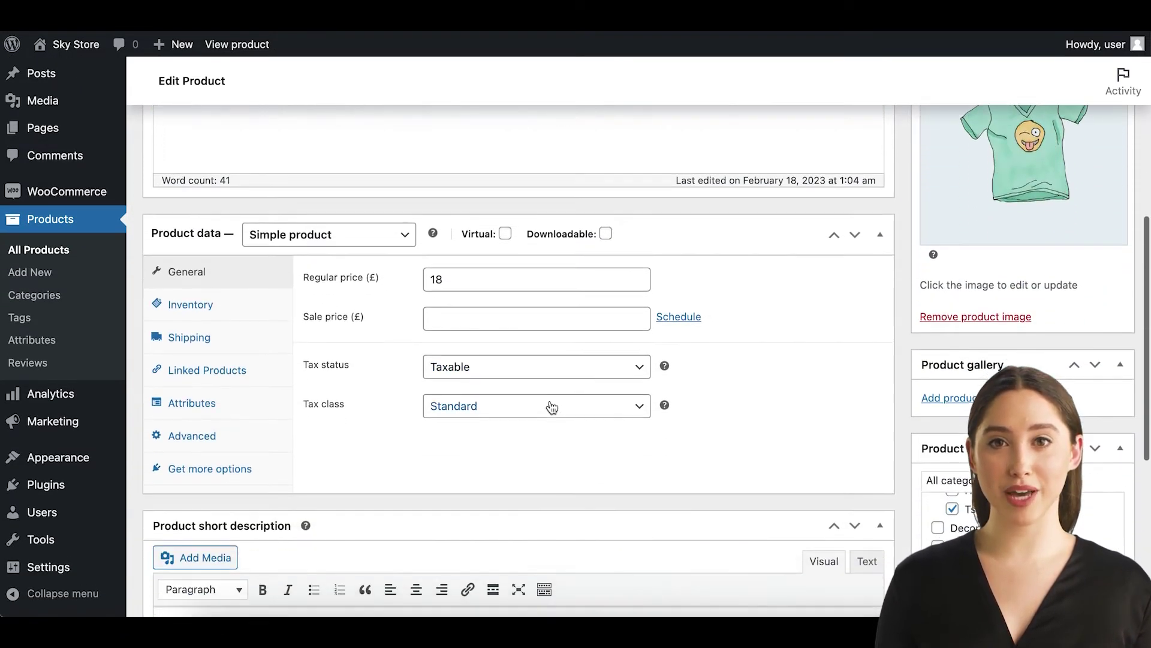
pyautogui.click(214, 438)
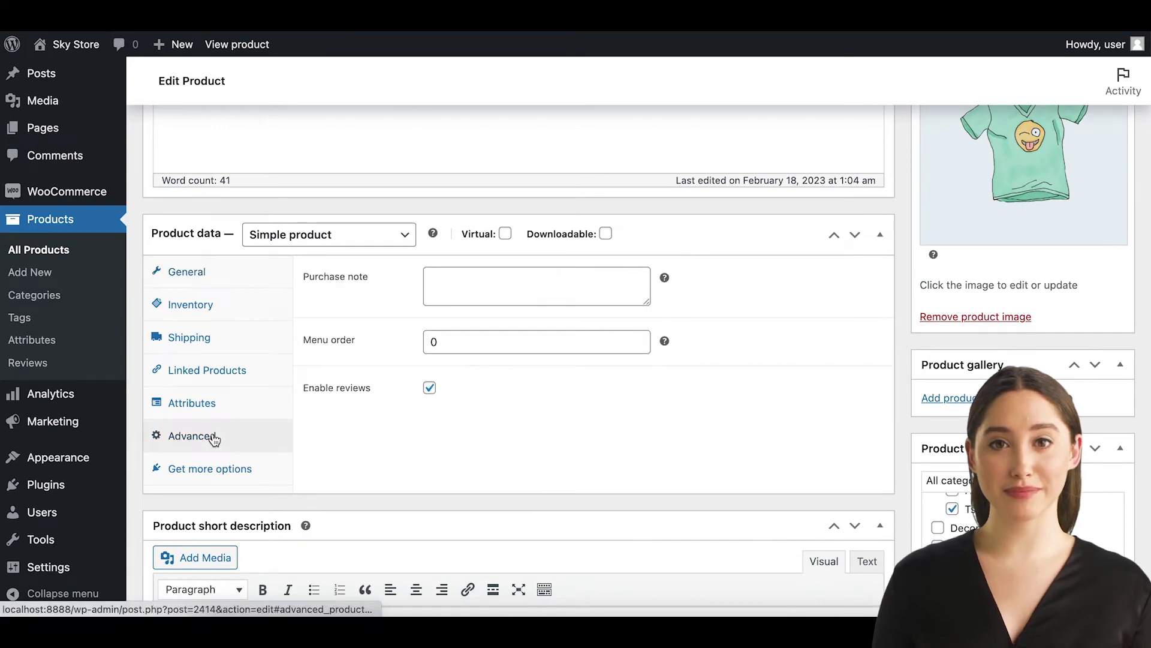
pyautogui.click(429, 390)
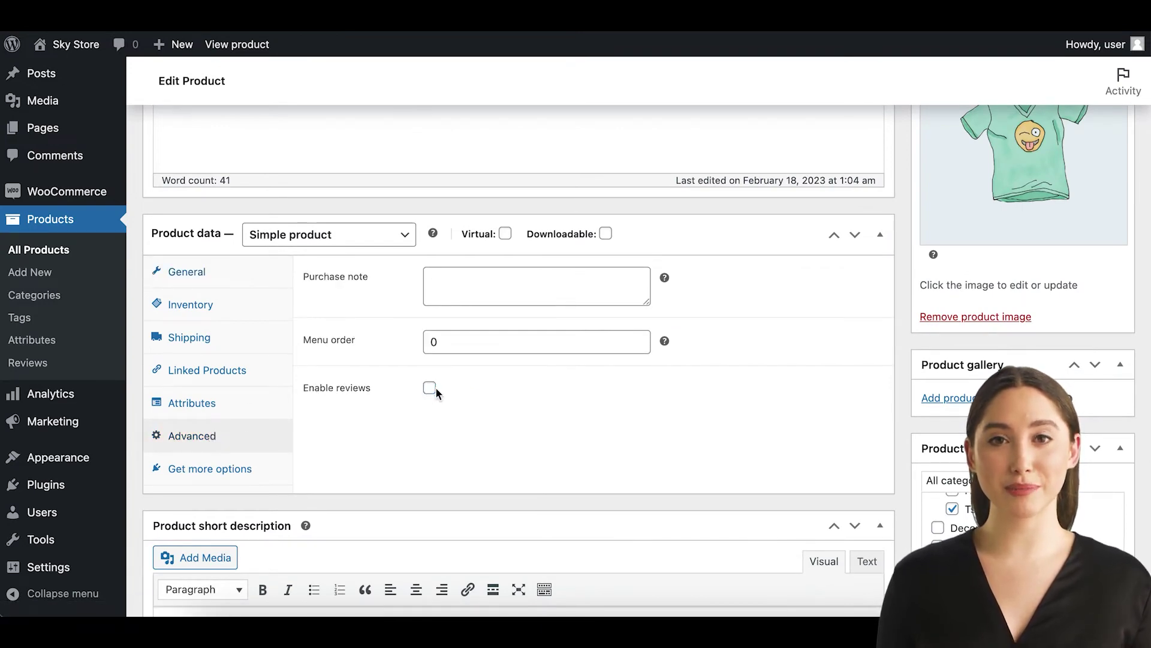
pyautogui.scroll(5, 813, 384)
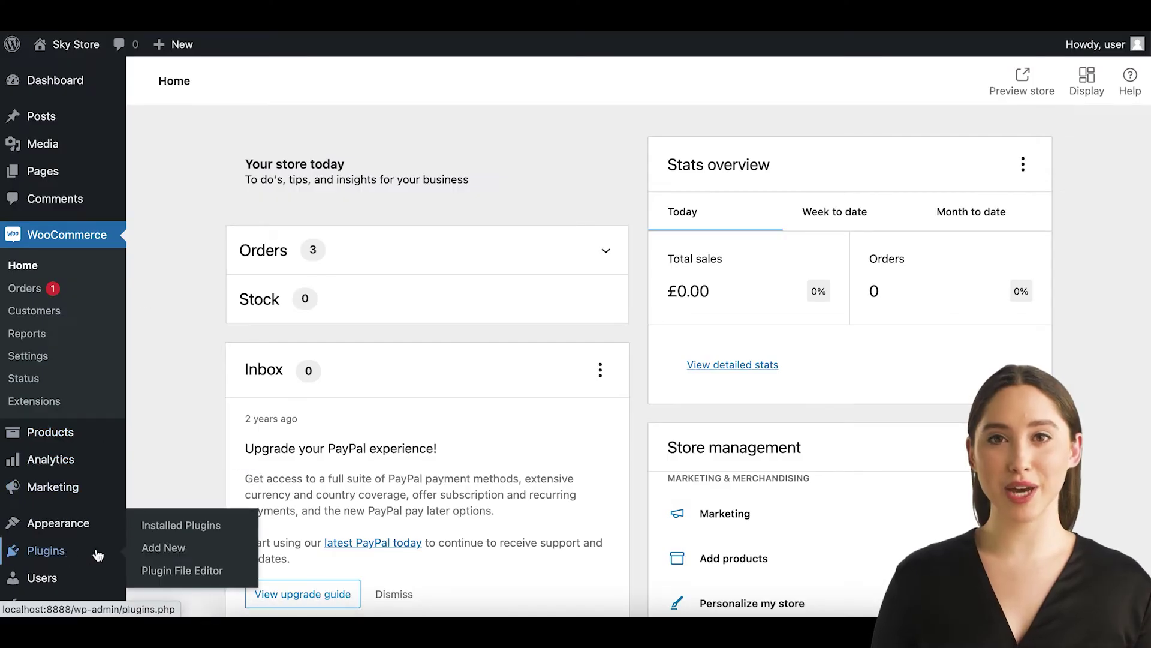
# Search plugins for 'customer reviews' and open Customer Reviews for WooCommerce's WordPress.org page.
pyautogui.click(163, 547)
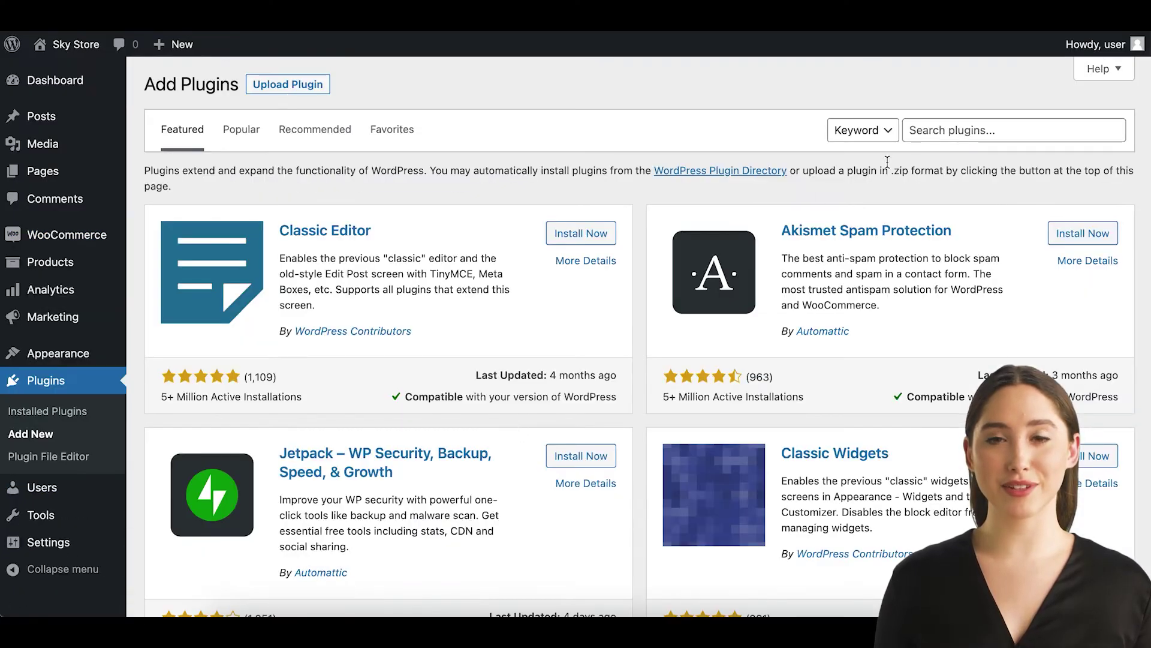
pyautogui.click(953, 129)
pyautogui.write('customer reviews')
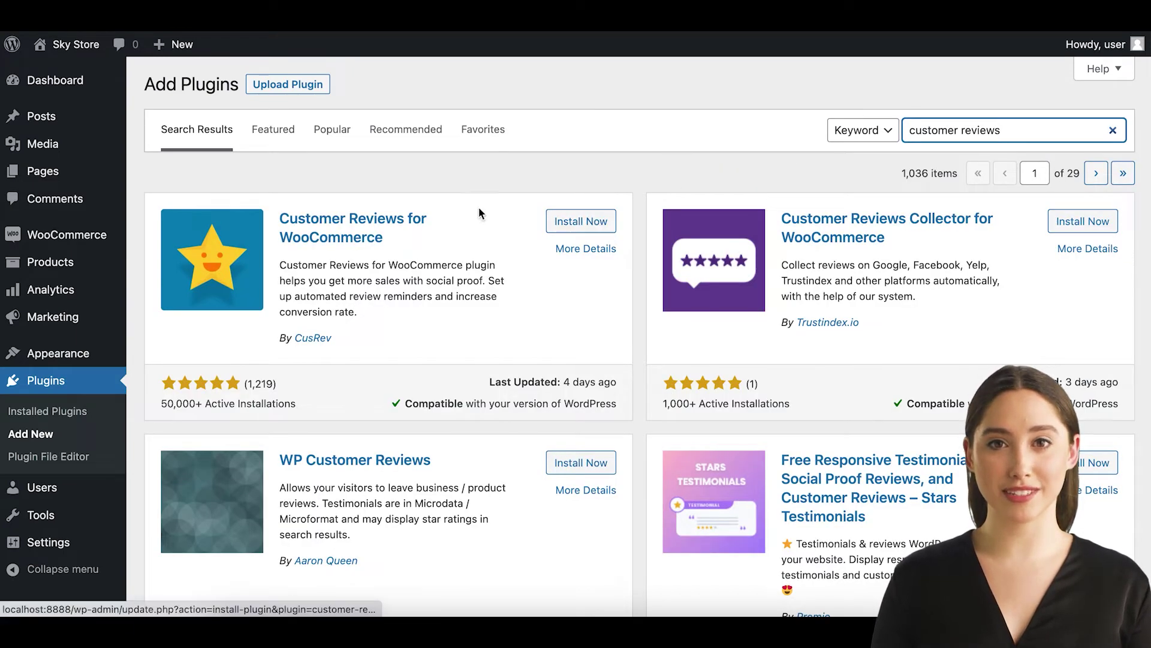
pyautogui.click(373, 236)
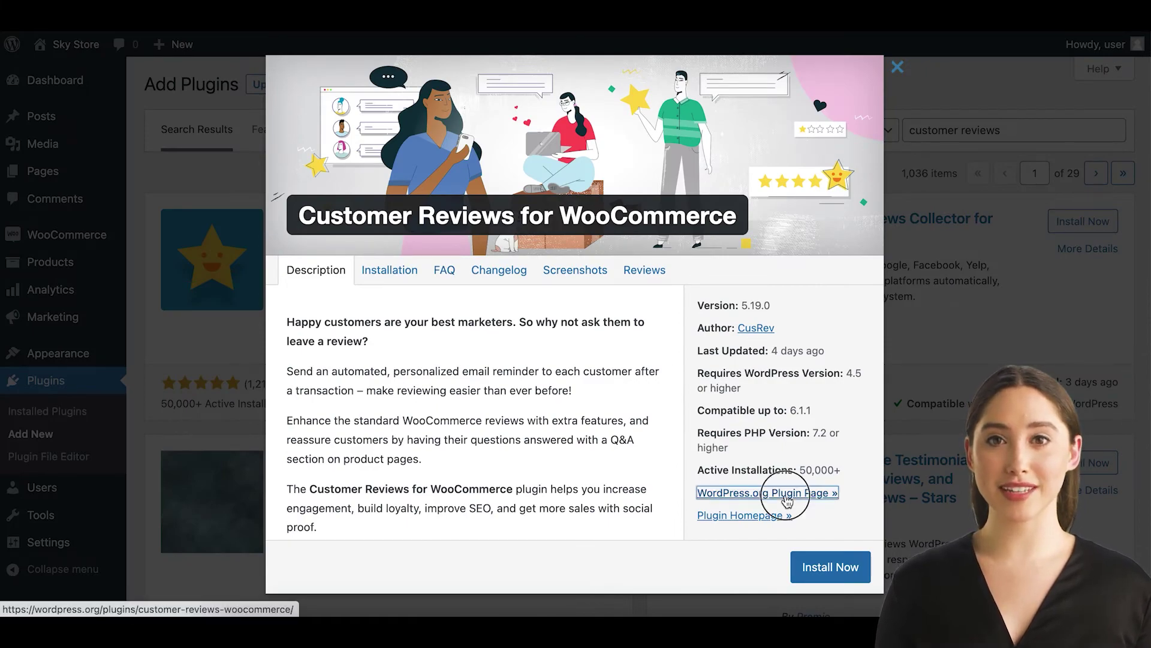
pyautogui.click(783, 493)
pyautogui.scroll(-2, 559, 466)
pyautogui.scroll(-1, 558, 467)
pyautogui.scroll(-5, 559, 466)
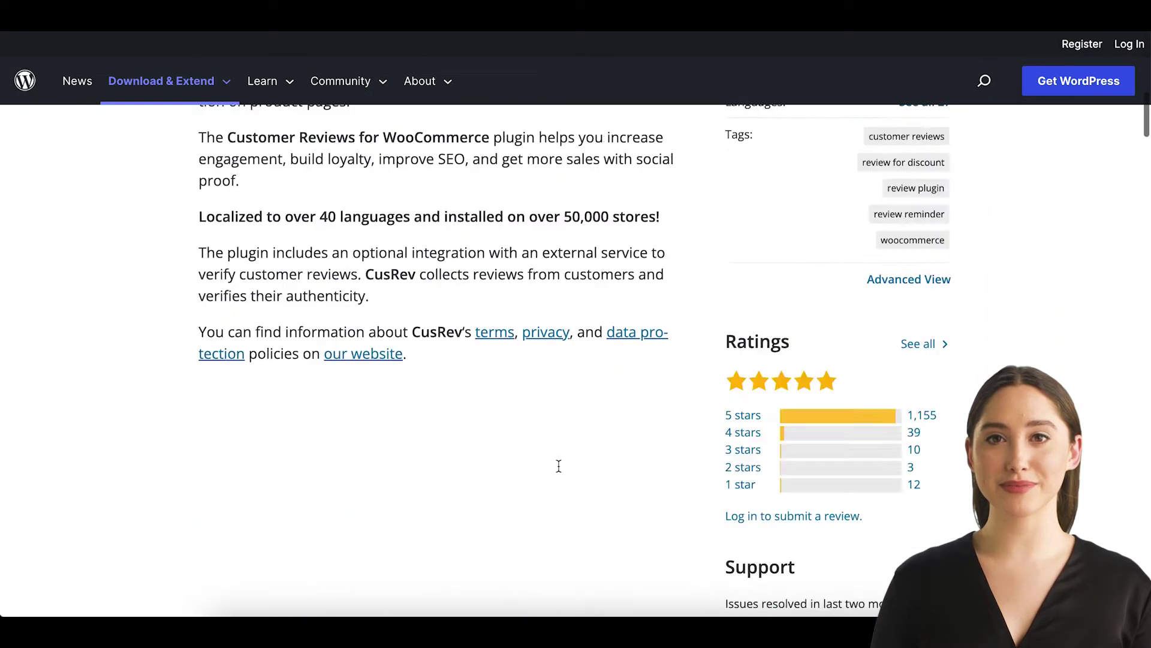
pyautogui.scroll(-5, 559, 466)
pyautogui.scroll(-5, 558, 466)
pyautogui.scroll(-5, 559, 465)
pyautogui.scroll(-5, 559, 465)
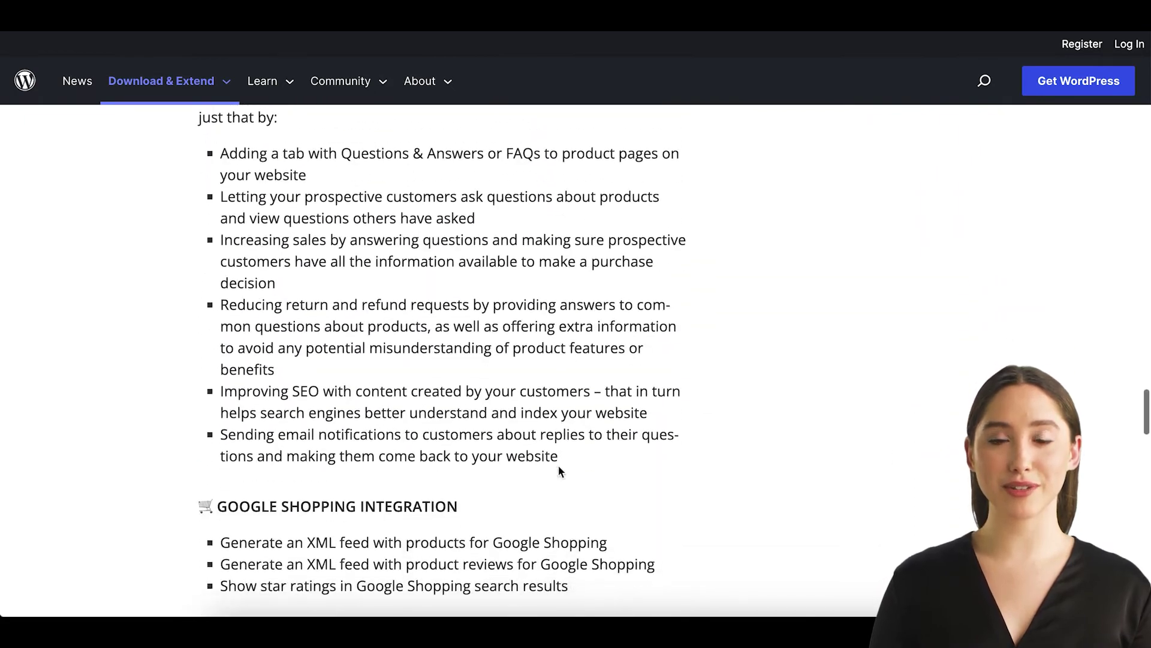
pyautogui.scroll(-4, 558, 465)
pyautogui.scroll(-4, 558, 466)
pyautogui.scroll(-5, 558, 465)
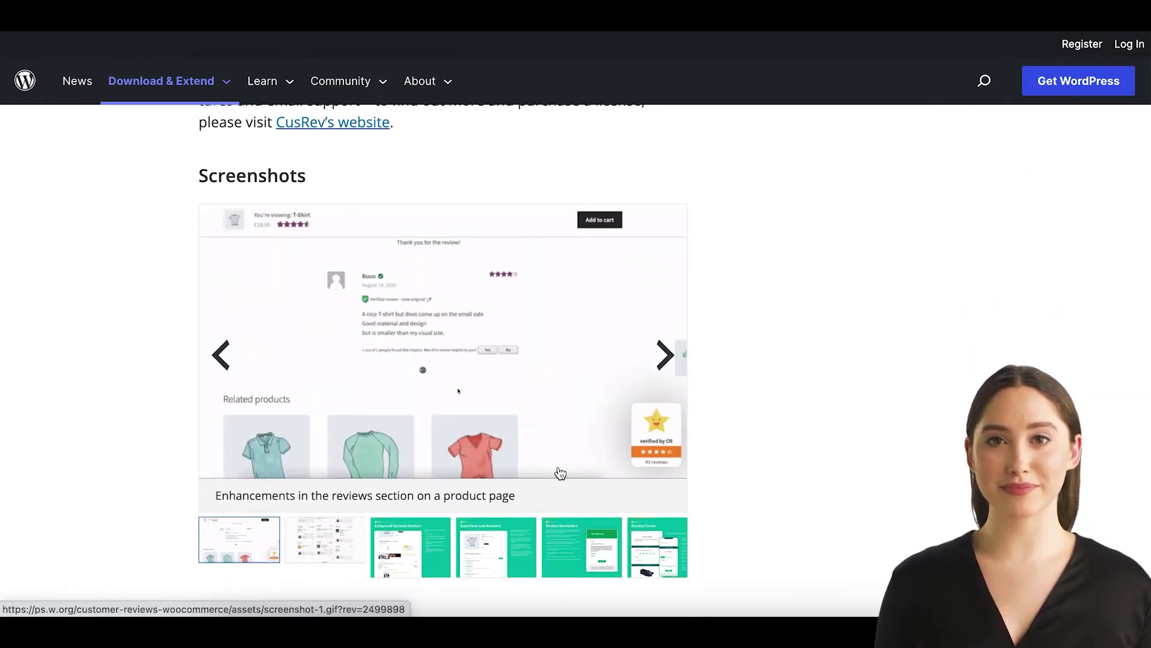
pyautogui.scroll(-1, 734, 402)
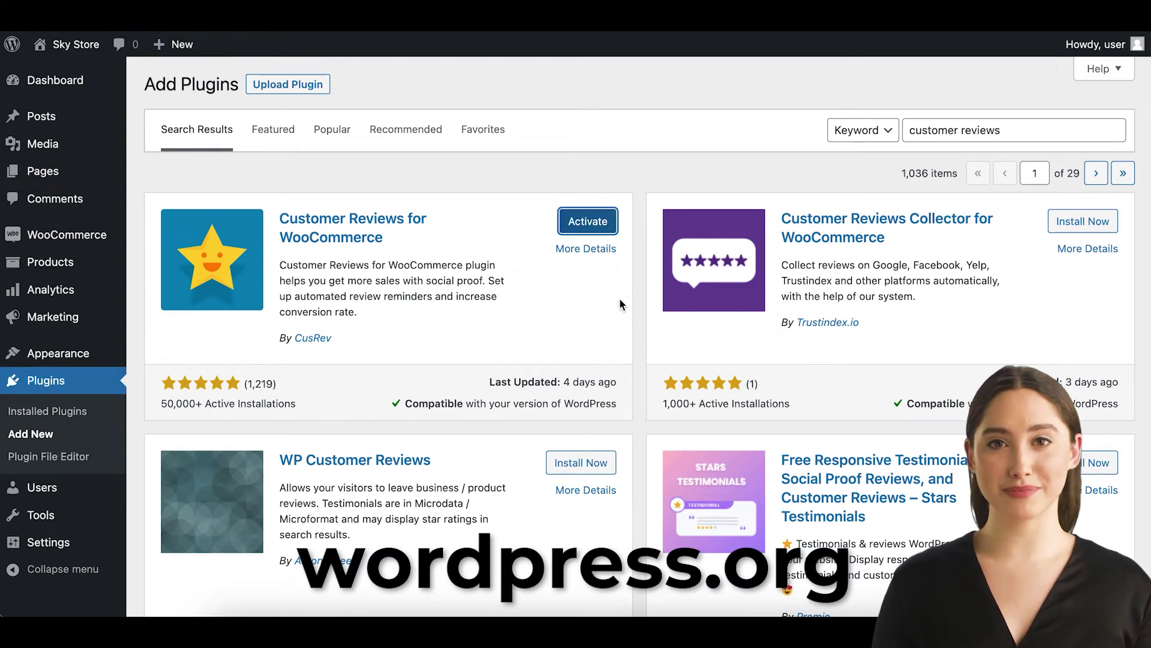
# Activate Customer Reviews for WooCommerce and read its activation and configuration notice.
pyautogui.click(594, 230)
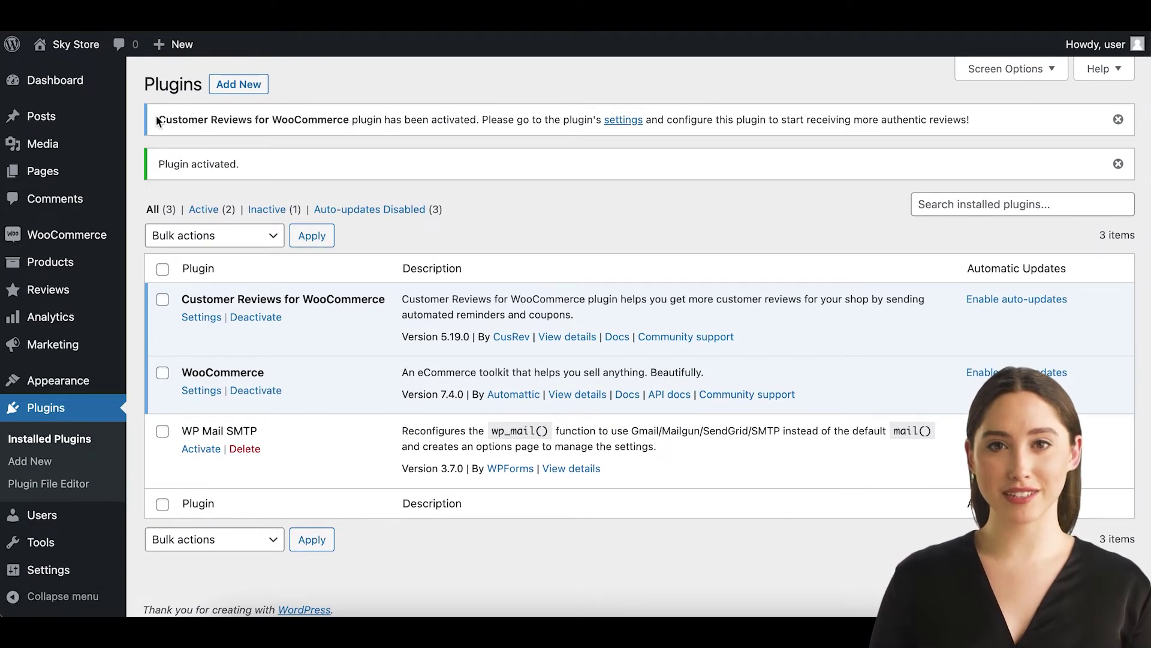
pyautogui.moveTo(155, 115); pyautogui.dragTo(486, 121)
pyautogui.click(584, 121)
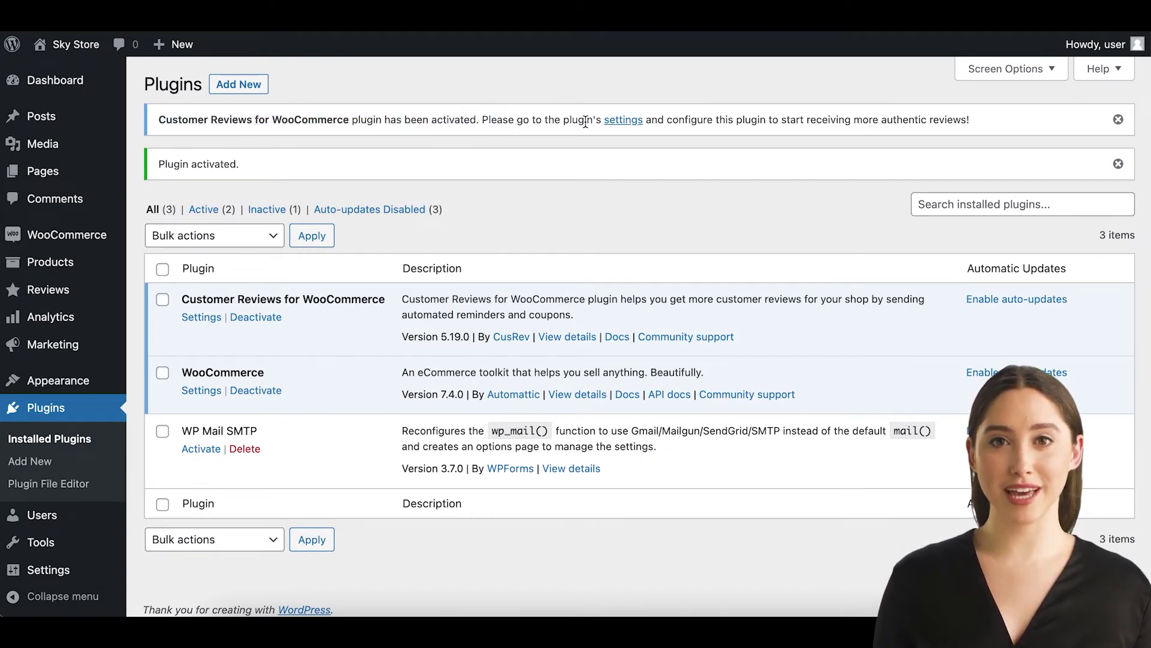
pyautogui.moveTo(485, 121); pyautogui.dragTo(979, 121)
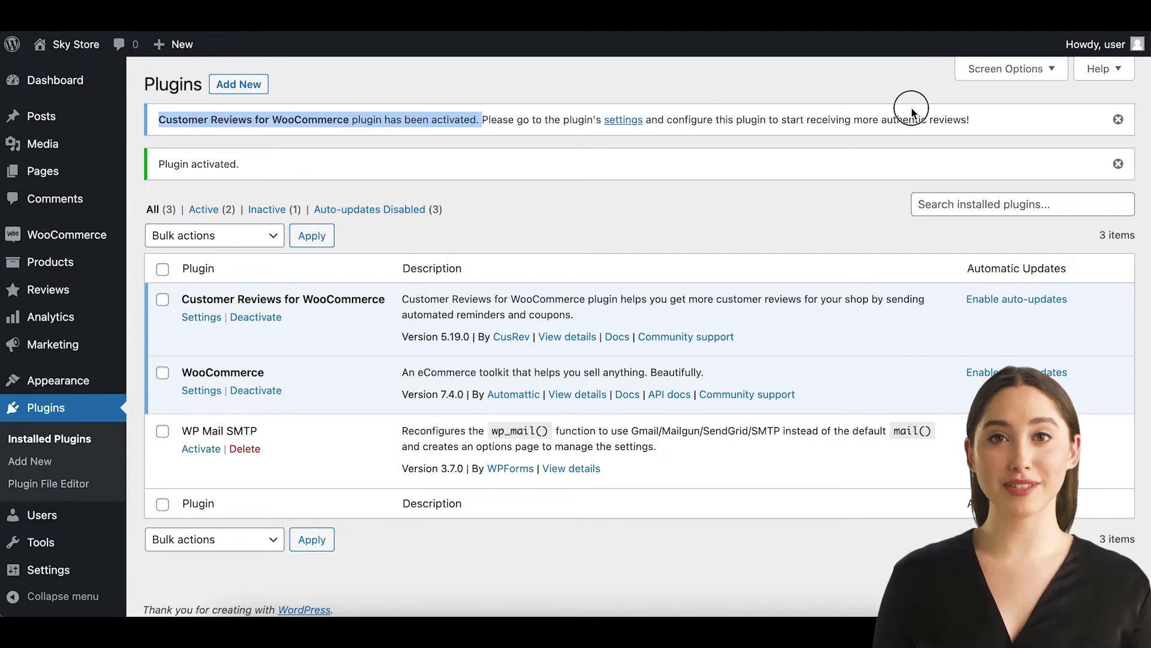
pyautogui.click(979, 121)
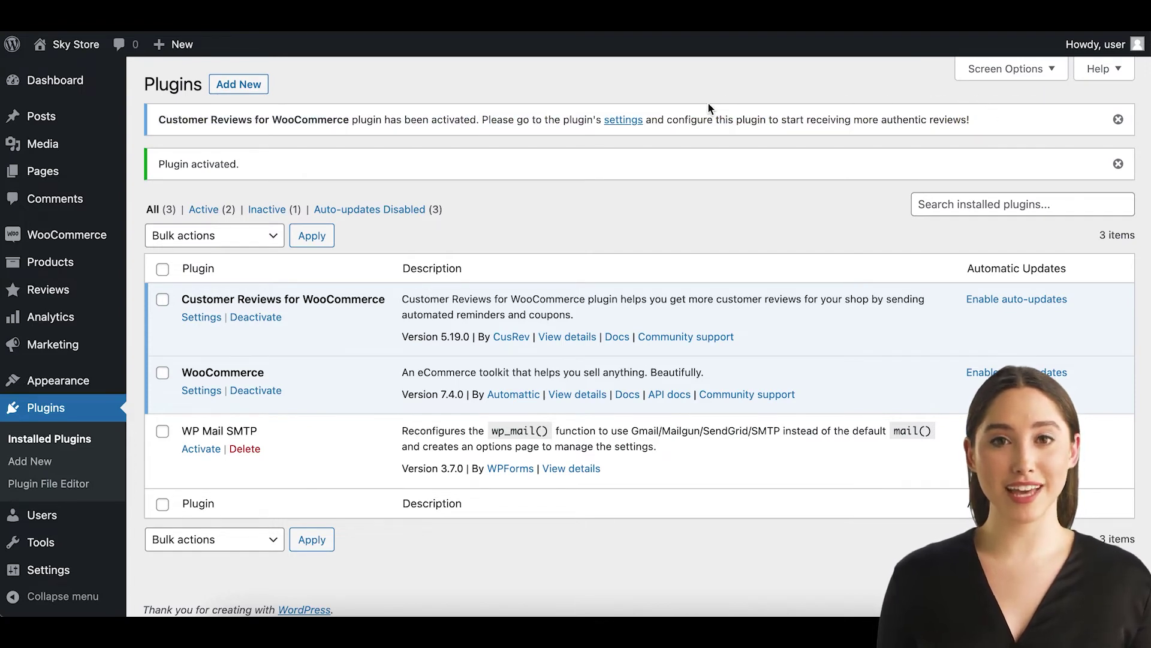
pyautogui.click(628, 122)
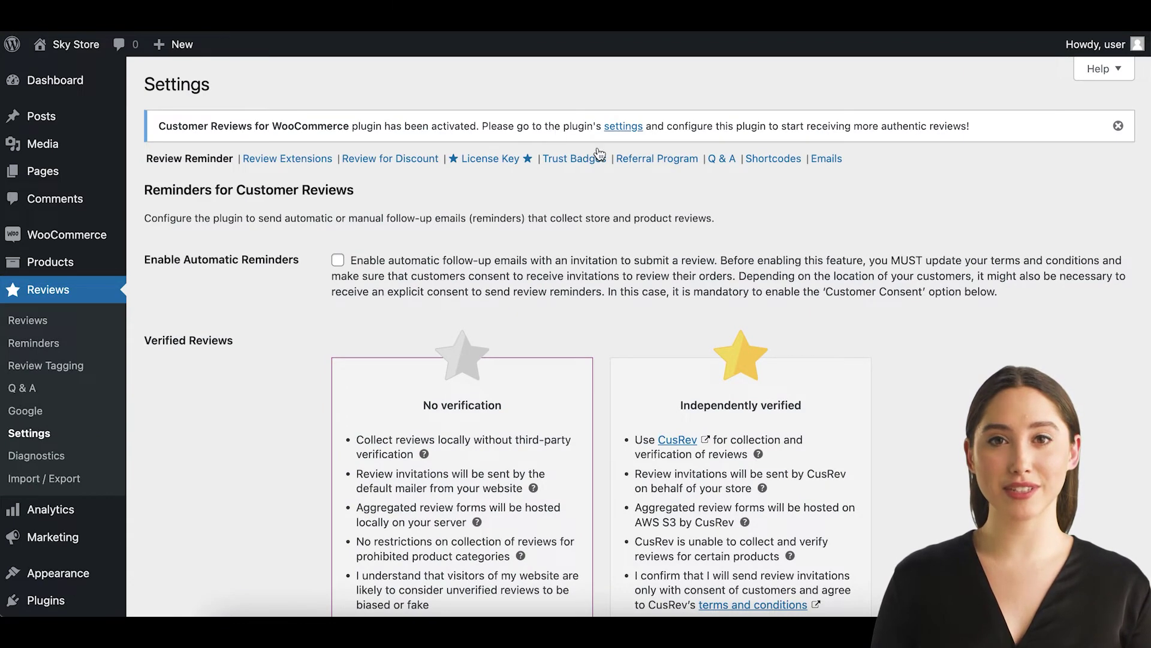
# In Review Extensions, set Visual Style to CusRev and allow image attachments.
pyautogui.click(287, 162)
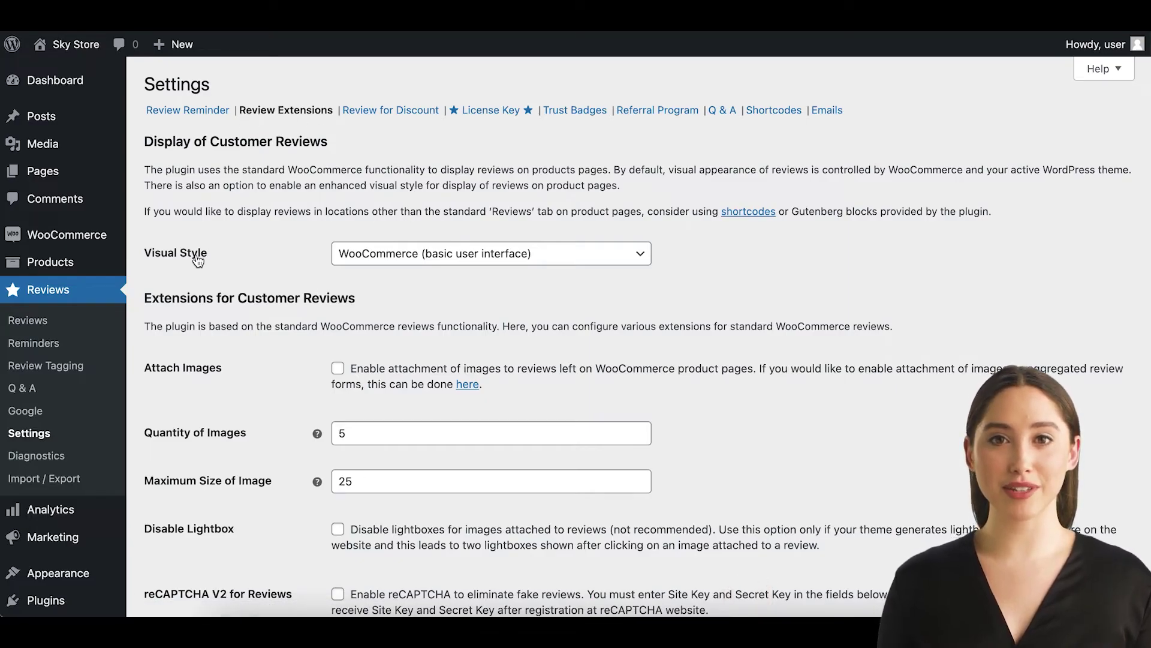
pyautogui.click(420, 257)
pyautogui.click(446, 304)
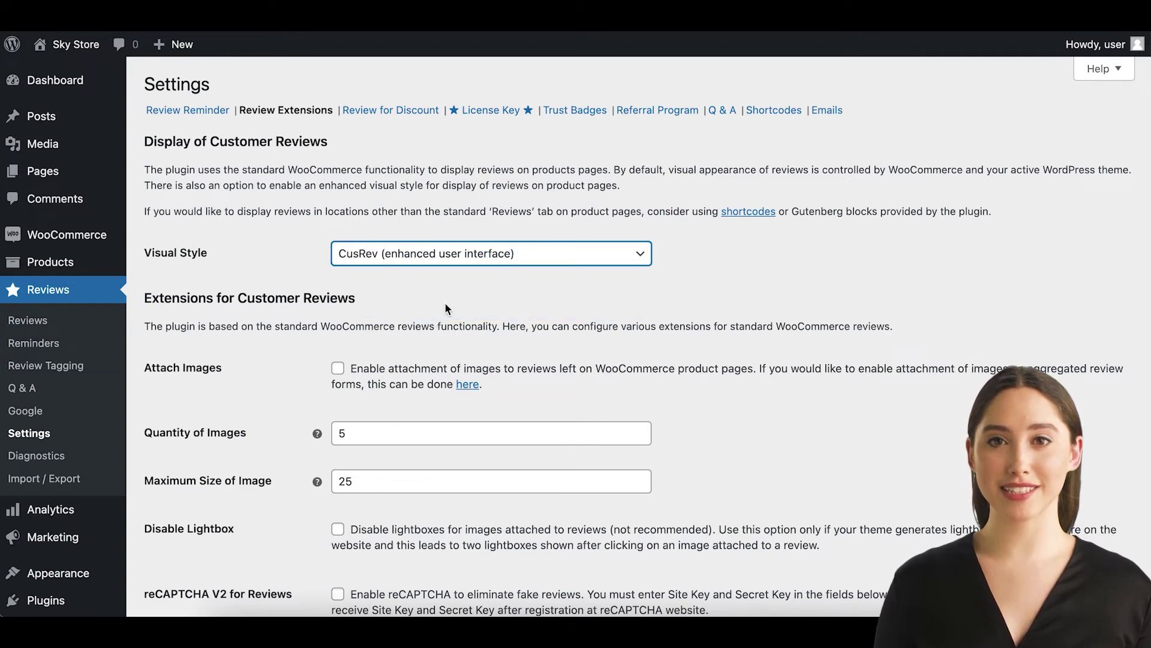
pyautogui.scroll(-3, 471, 351)
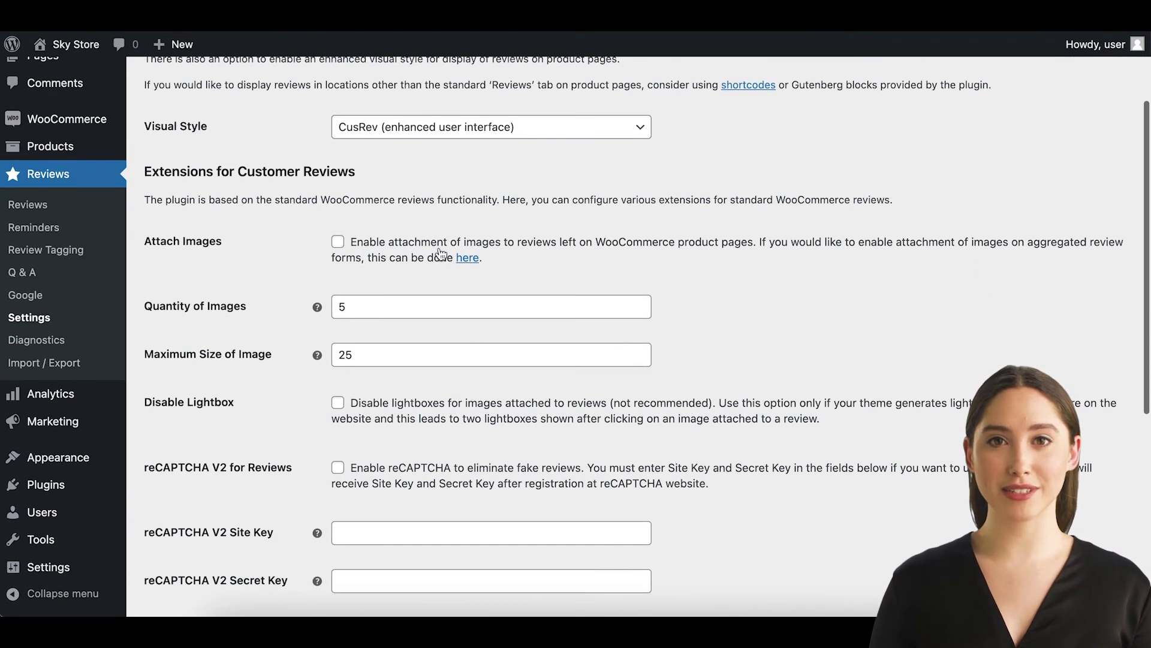
pyautogui.click(339, 241)
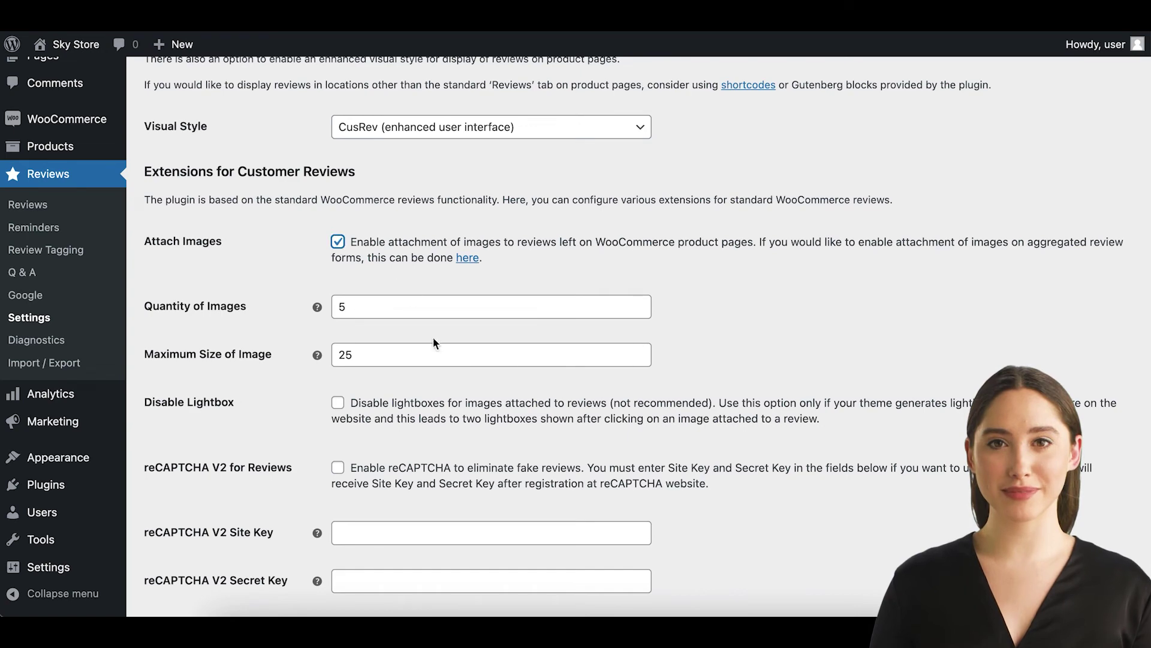
pyautogui.scroll(-3, 433, 337)
pyautogui.scroll(-3, 438, 362)
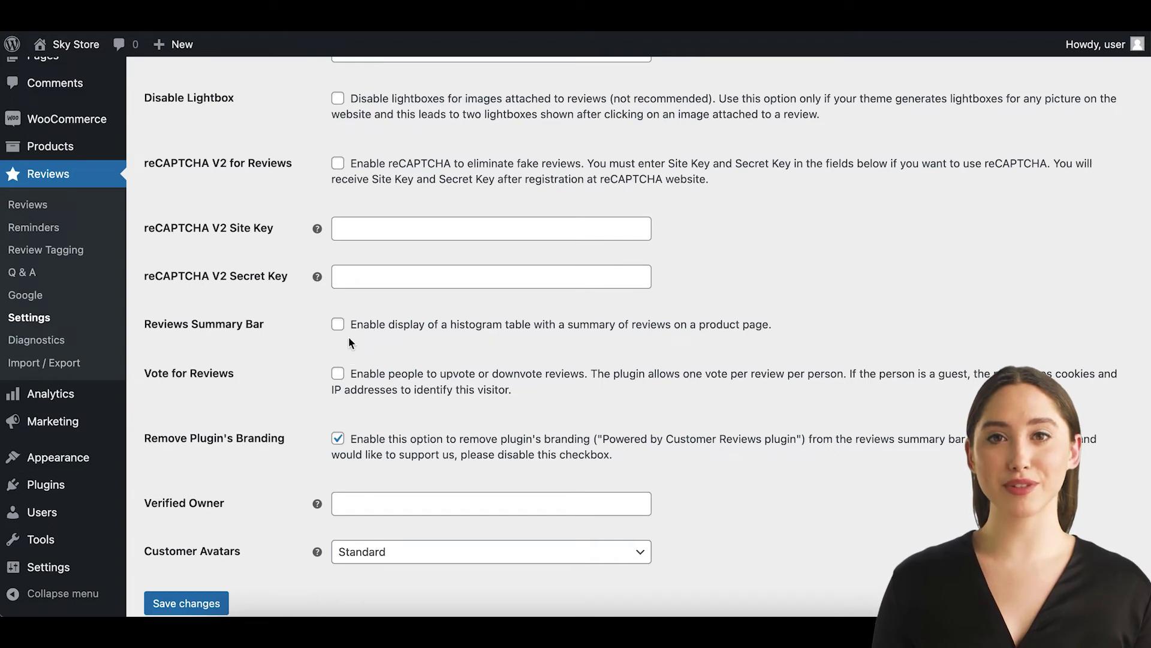
pyautogui.scroll(-1, 444, 388)
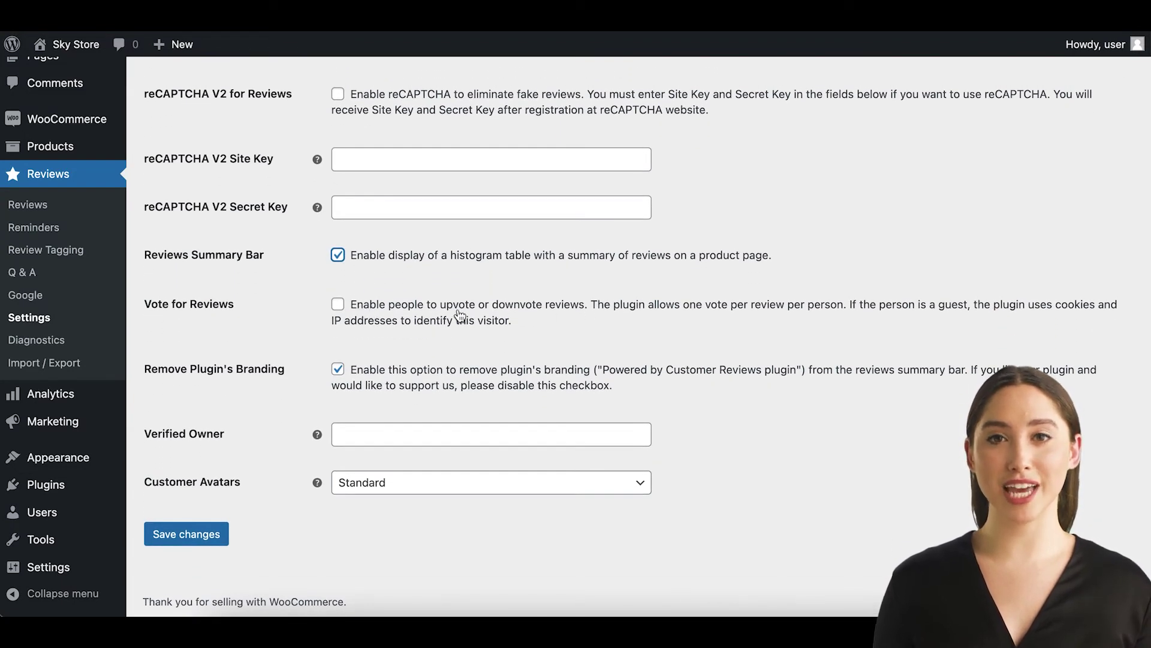
# Enable review voting, set customer avatars to Initials, and save the settings.
pyautogui.click(339, 305)
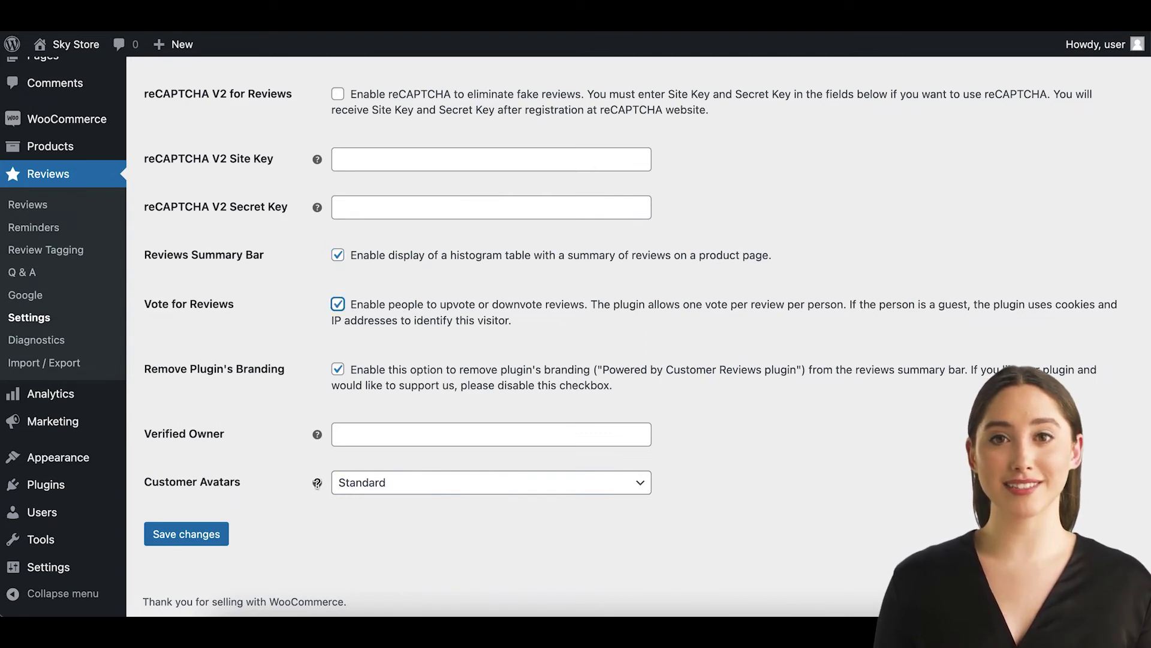
pyautogui.moveTo(317, 483)
pyautogui.click(380, 483)
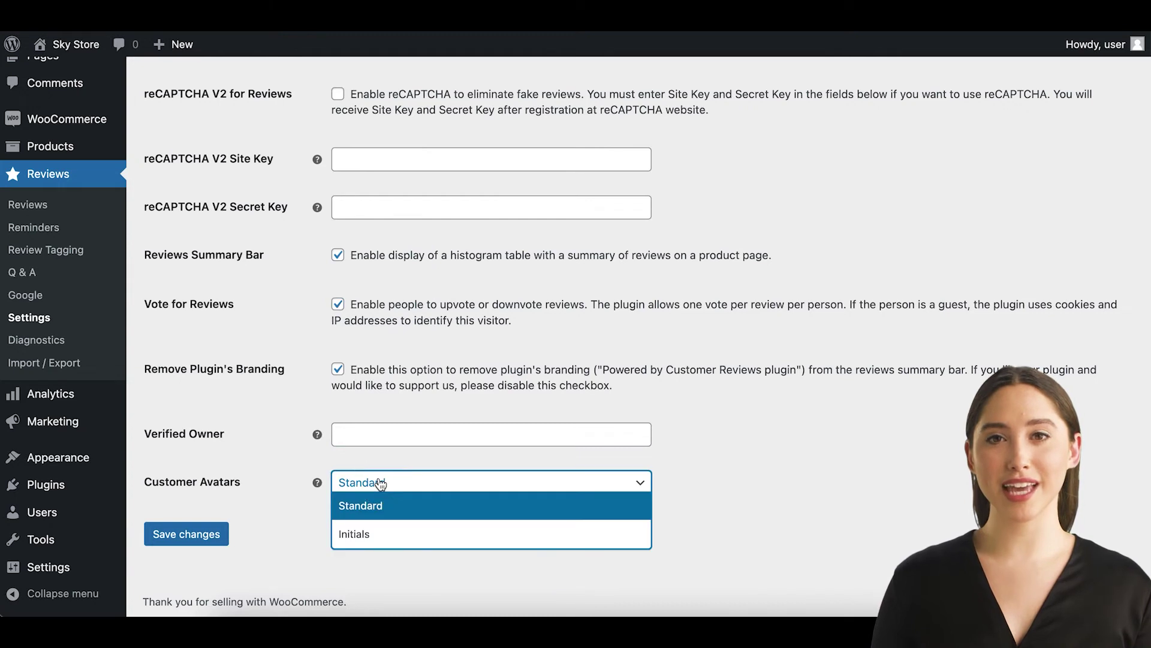
pyautogui.click(407, 530)
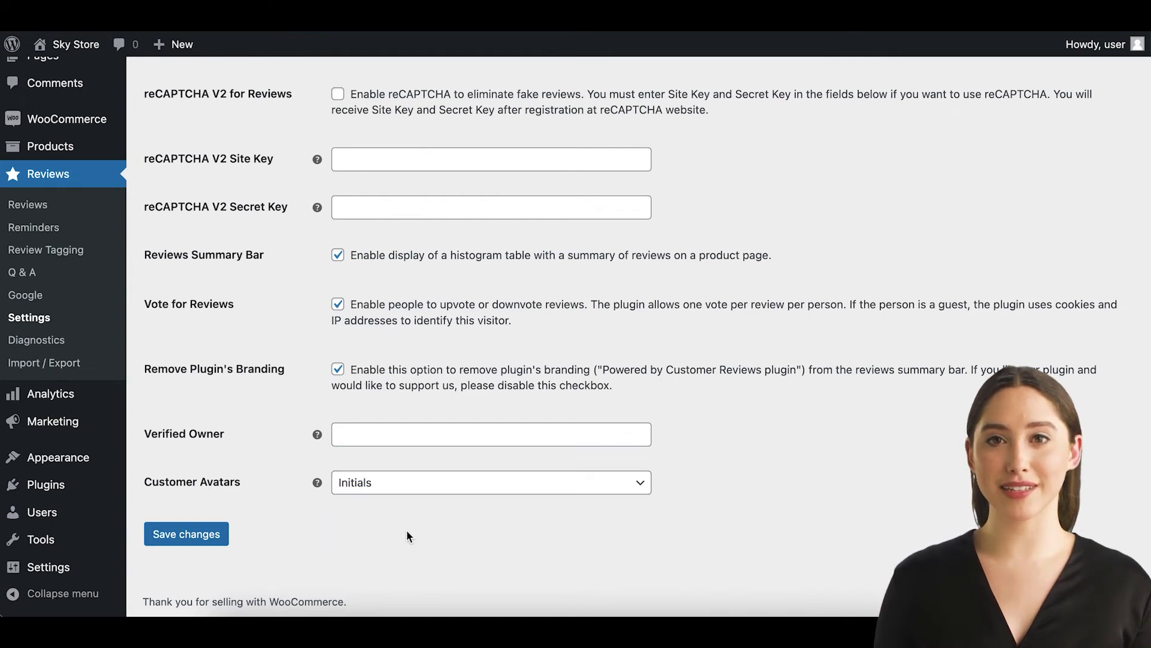
pyautogui.click(193, 536)
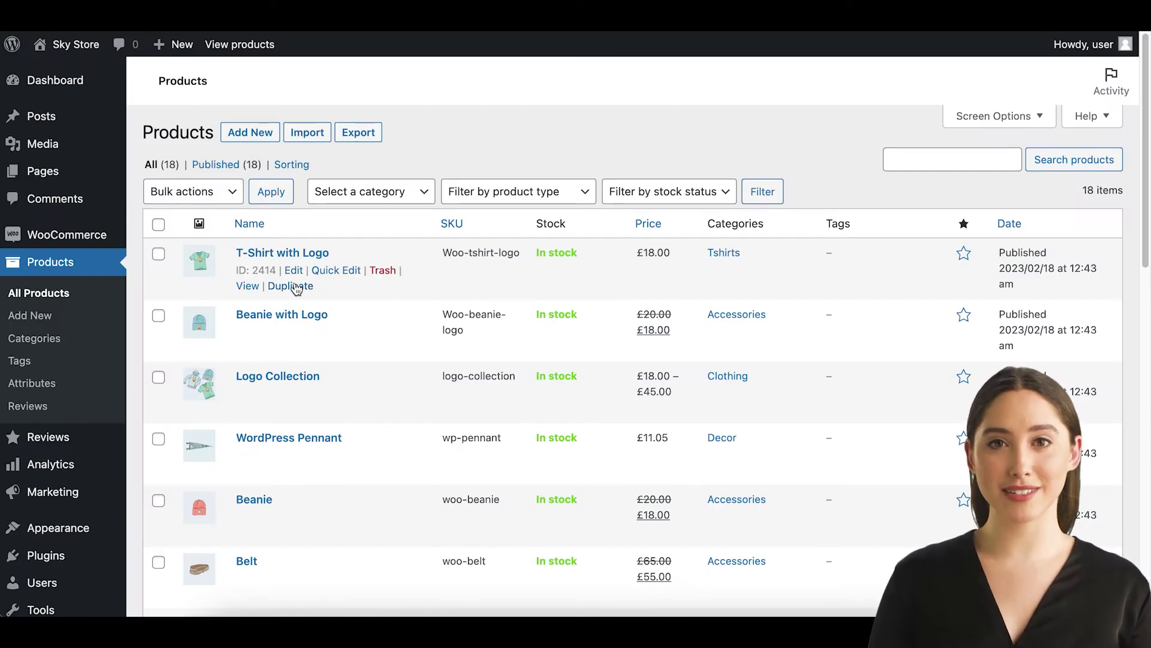
# View T-Shirt with Logo's storefront reviews, opening and then cancelling the Add a review form.
pyautogui.click(248, 285)
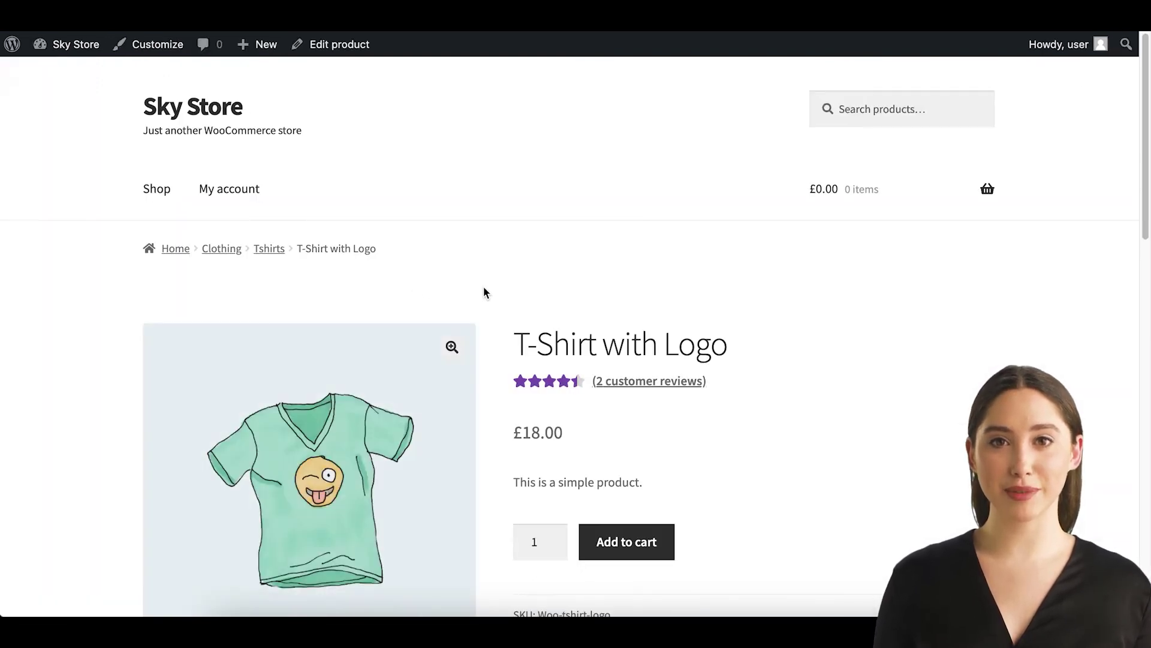
pyautogui.click(648, 380)
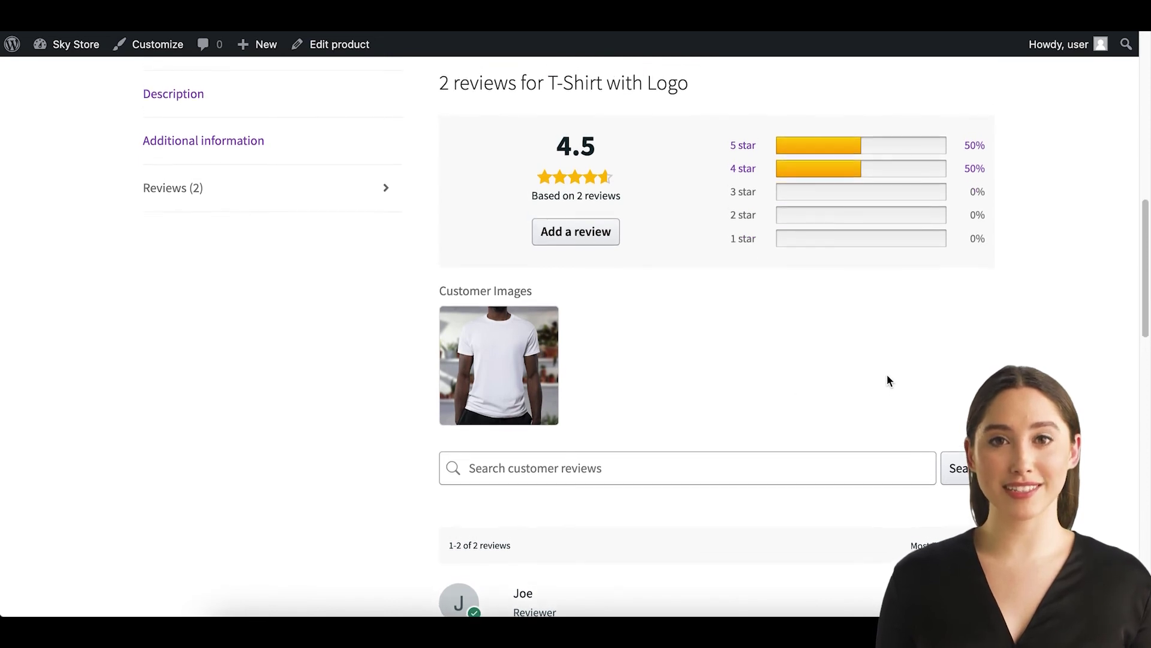
pyautogui.scroll(-3, 886, 380)
pyautogui.scroll(-2, 887, 379)
pyautogui.scroll(3, 887, 380)
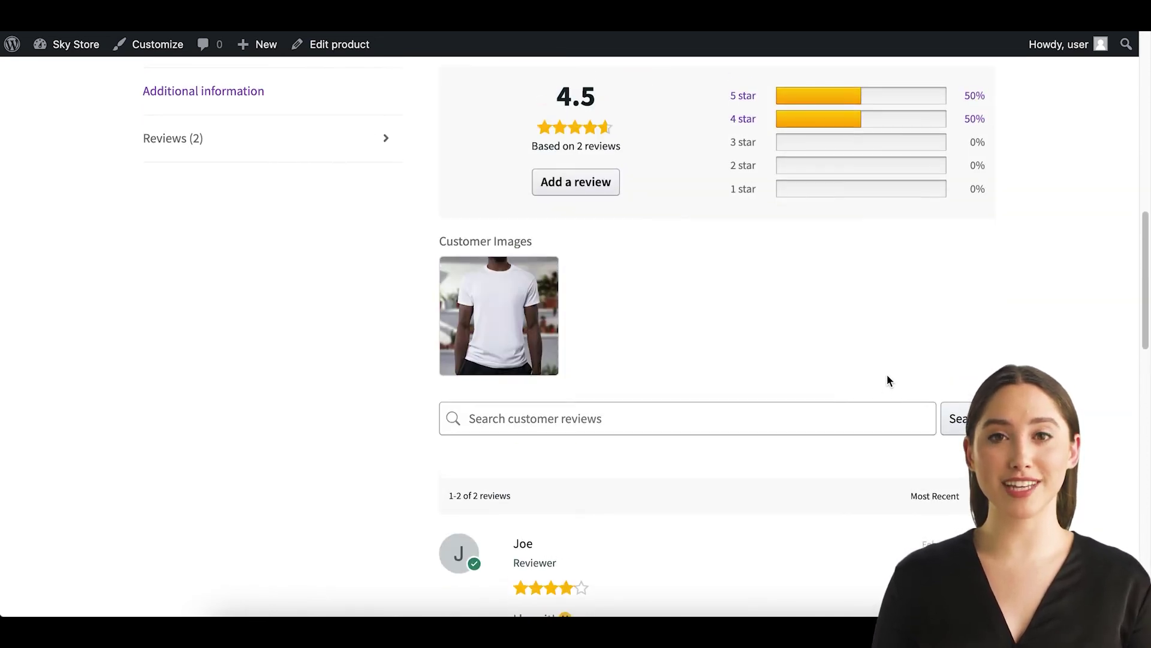
pyautogui.click(576, 182)
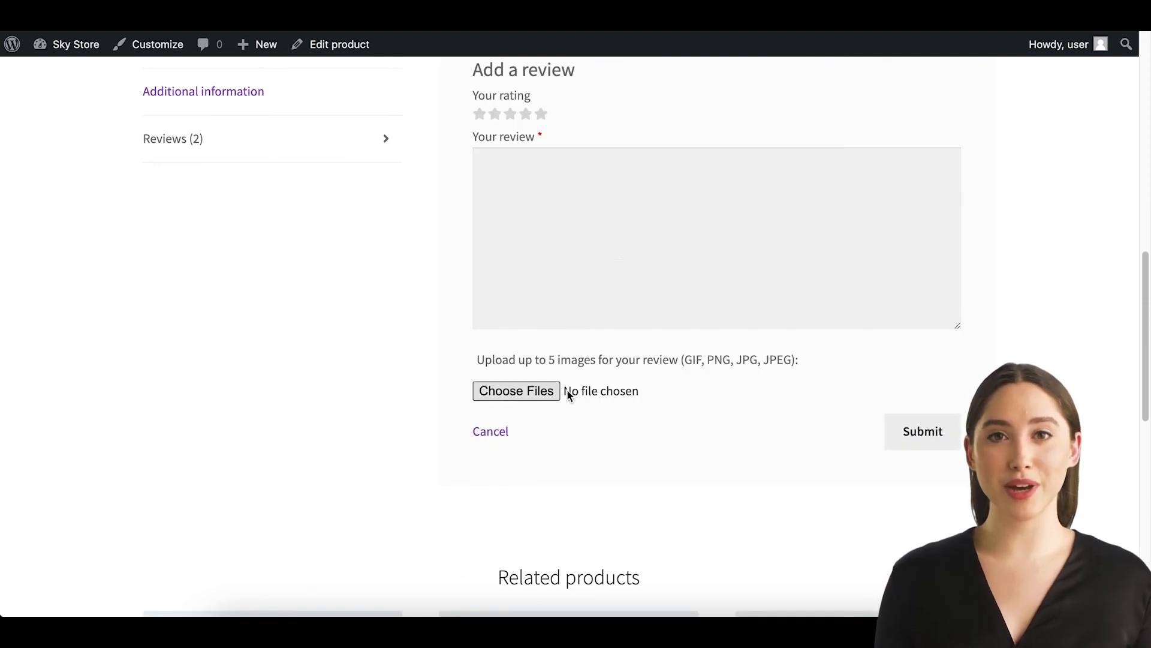
pyautogui.scroll(2, 711, 392)
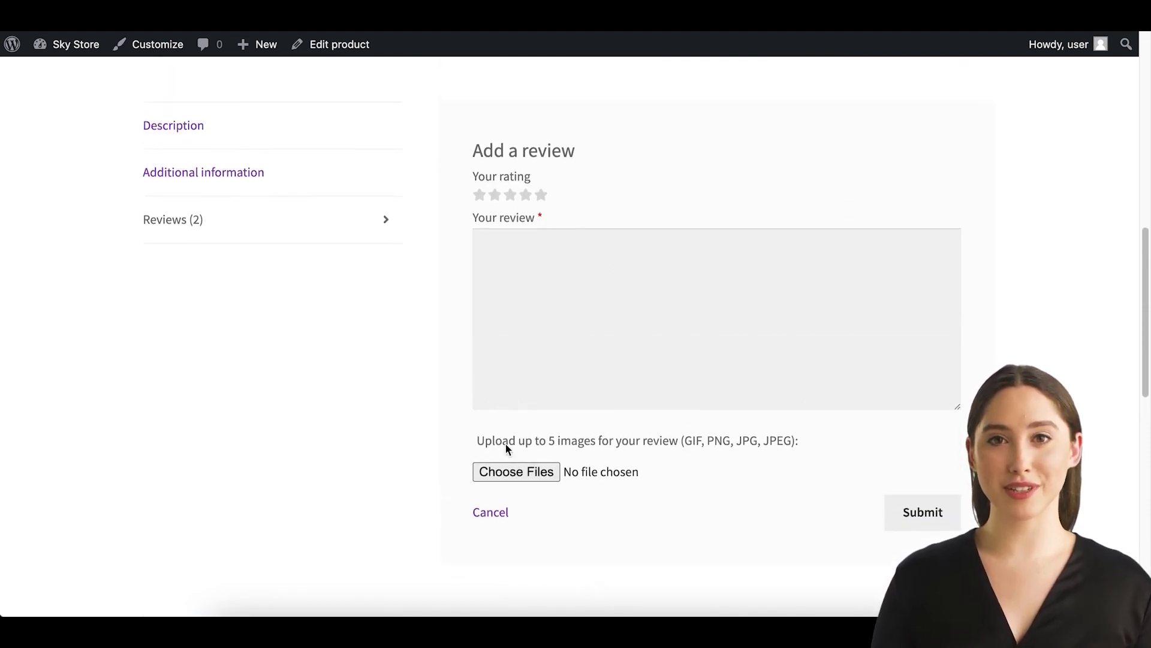
pyautogui.click(491, 514)
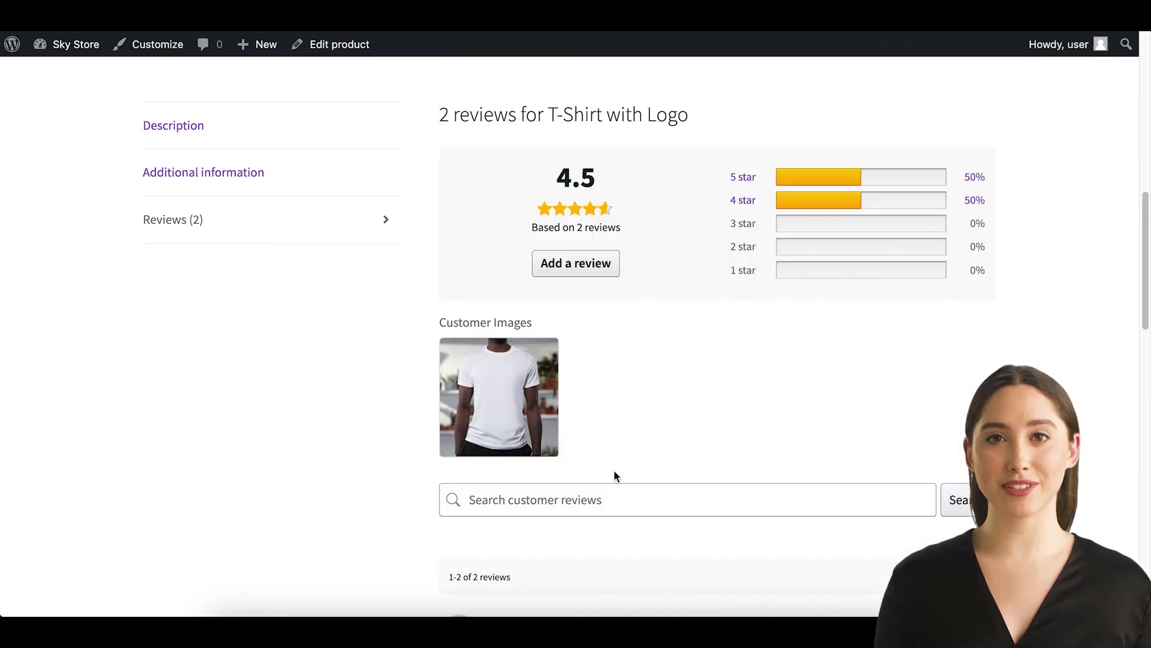
pyautogui.scroll(-1, 683, 460)
pyautogui.scroll(-3, 683, 461)
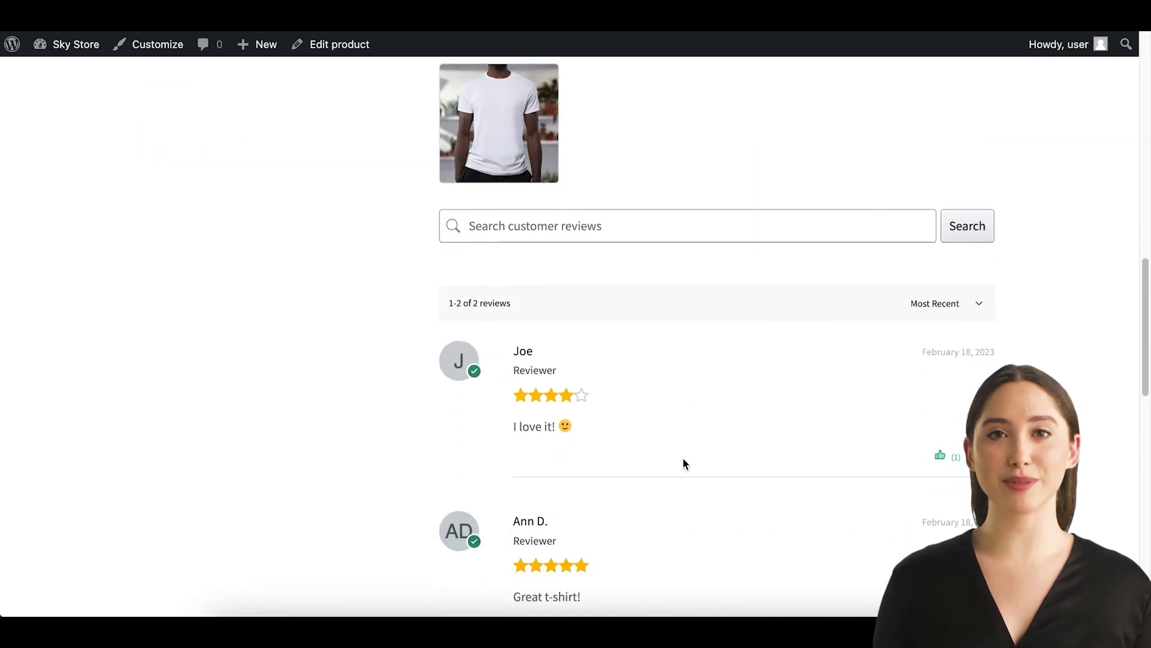
pyautogui.scroll(-1, 682, 461)
pyautogui.scroll(-1, 682, 457)
pyautogui.scroll(-1, 683, 457)
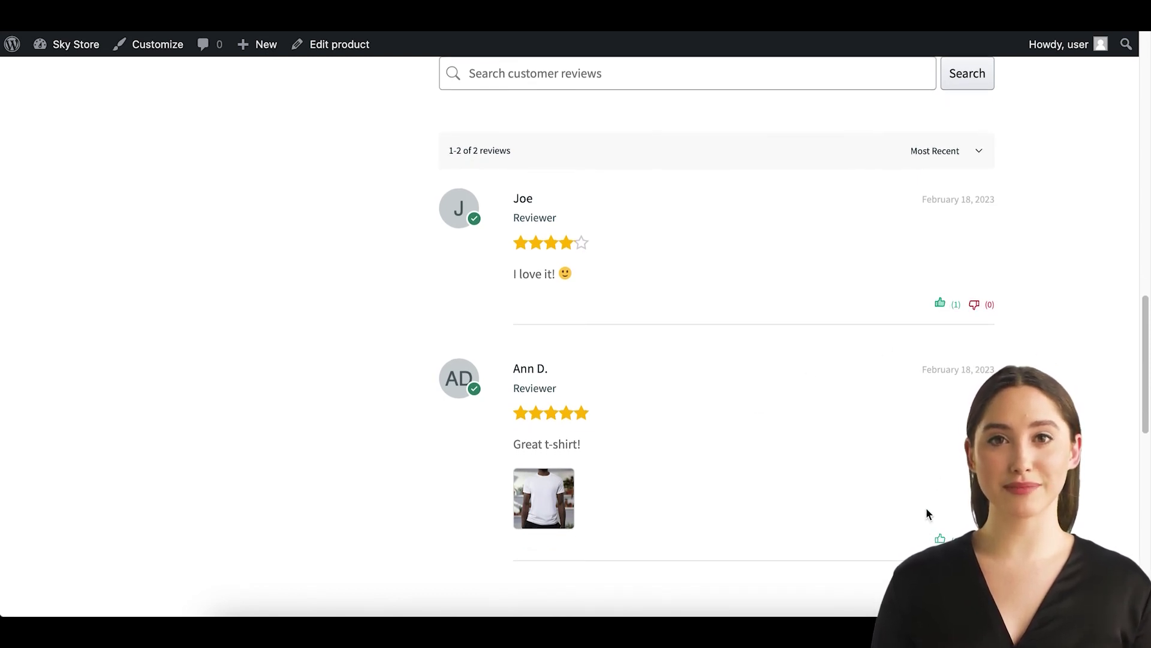
pyautogui.scroll(2, 703, 409)
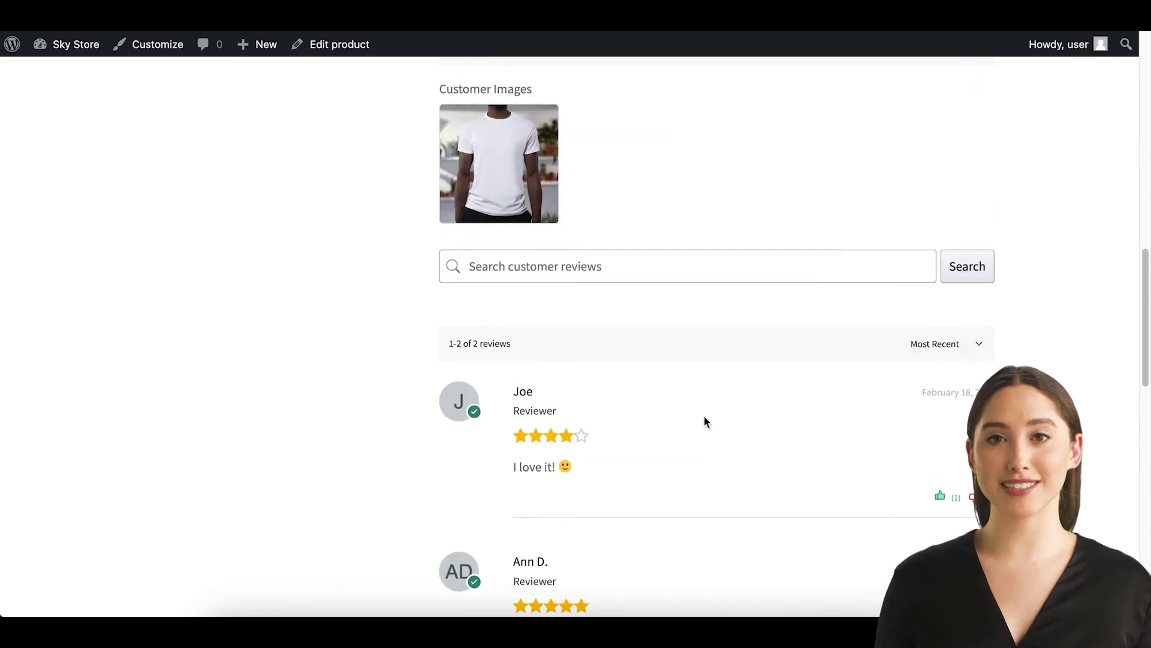
pyautogui.scroll(1, 704, 419)
pyautogui.scroll(3, 704, 419)
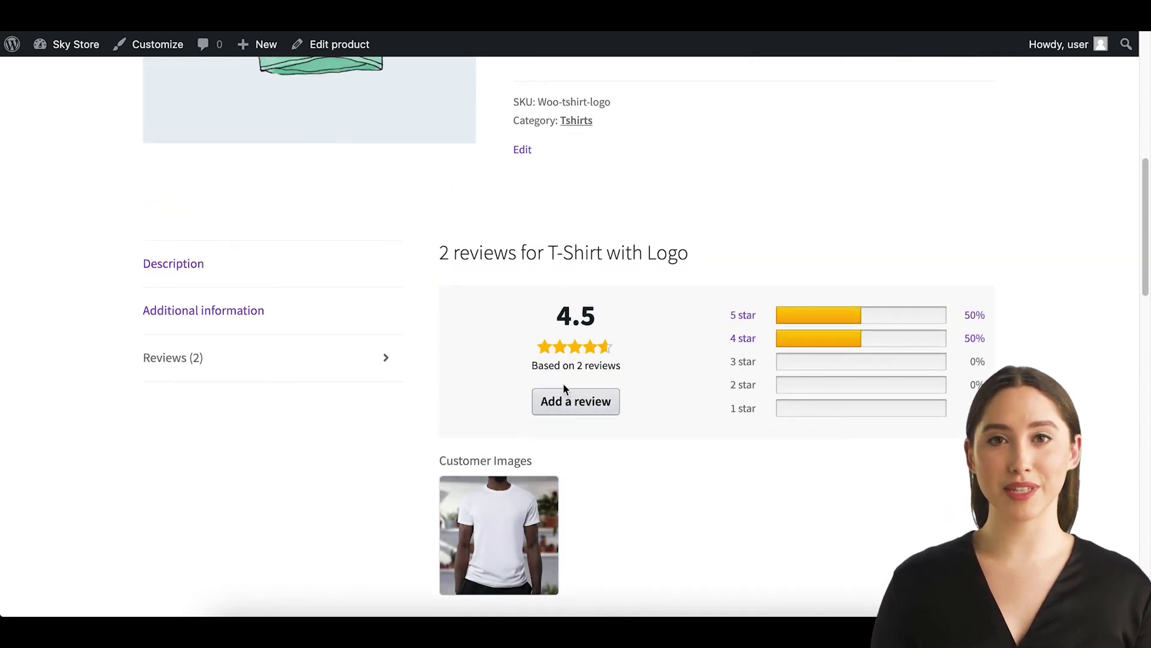